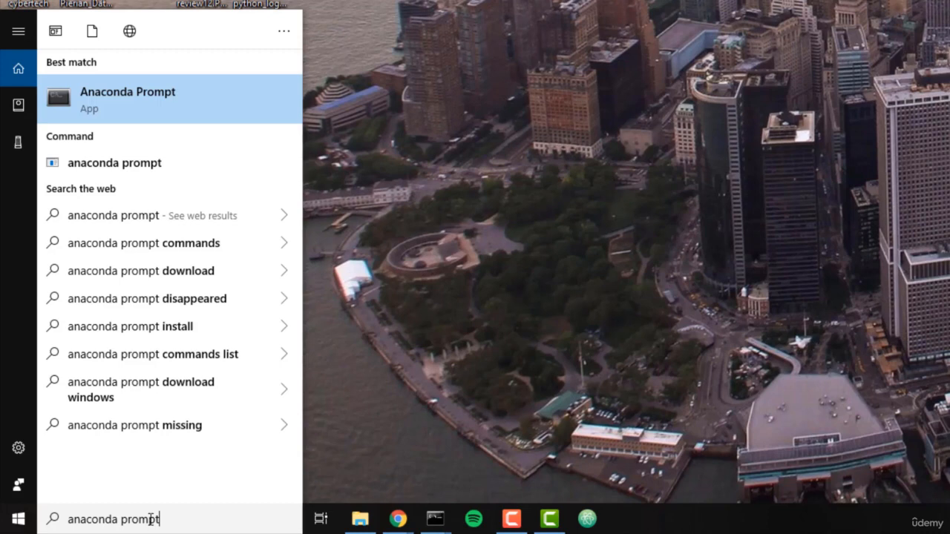
Step: Open the Anaconda Prompt from the search results
left_click(136, 106)
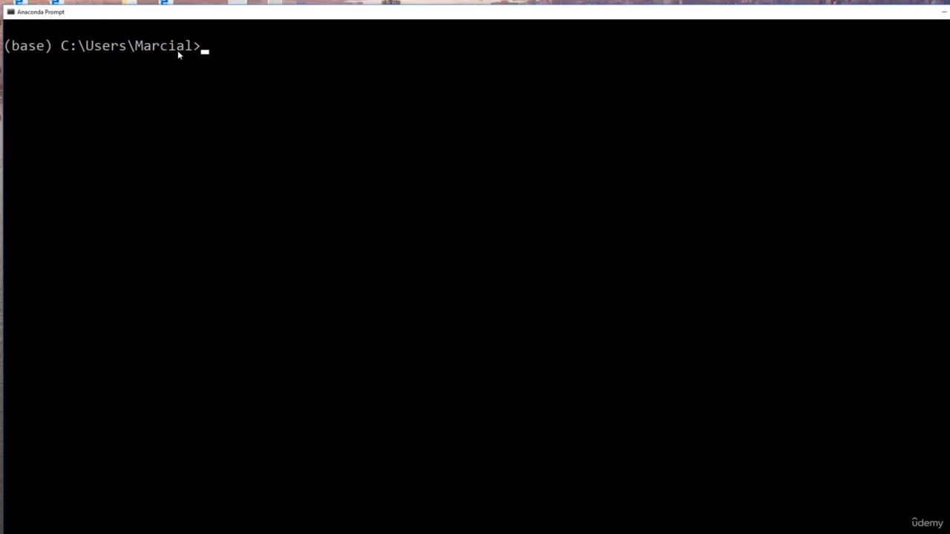
left_click(236, 63)
left_click(221, 54)
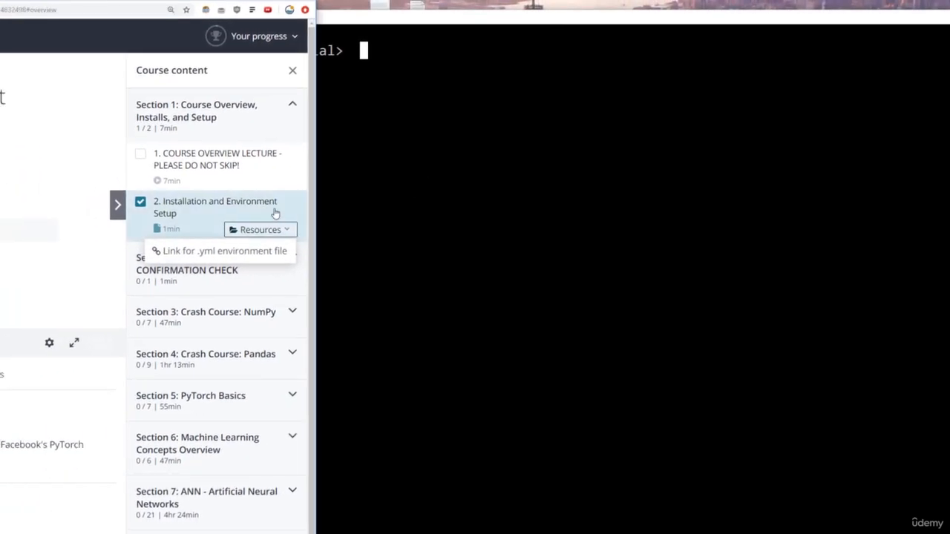
Step: Open the .yml environment file link from the Installation and Environment Setup lecture's resources in an incognito window and download pytorch_course_env.yml
left_click(208, 227)
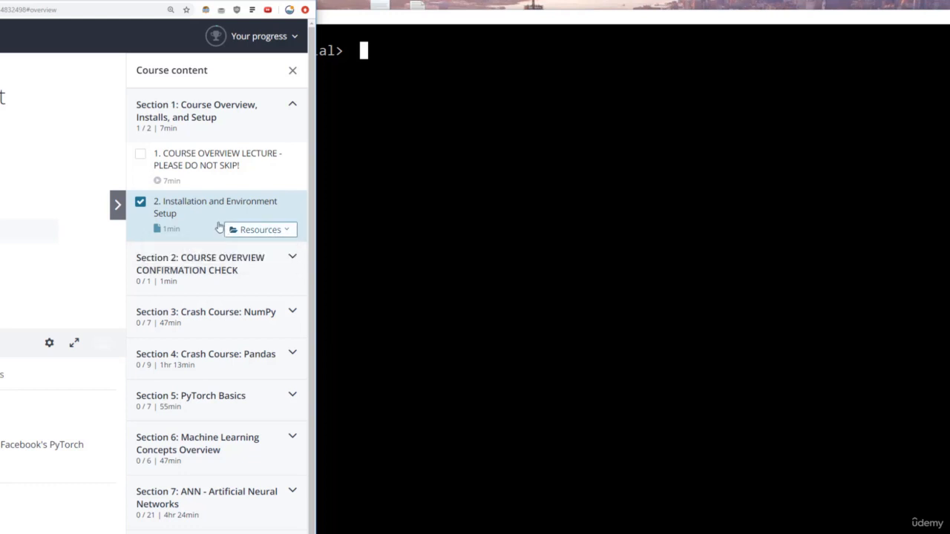
left_click(285, 231)
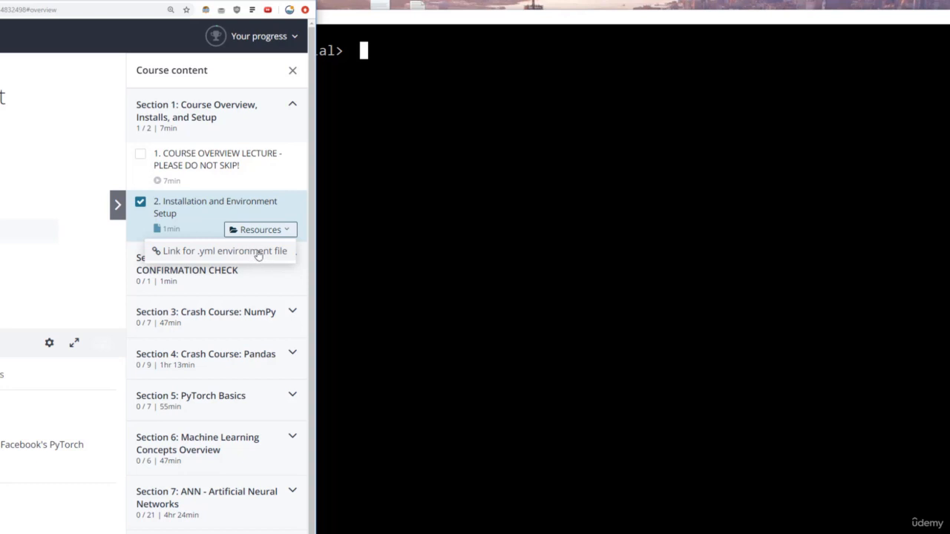
right_click(219, 254)
left_click(237, 282)
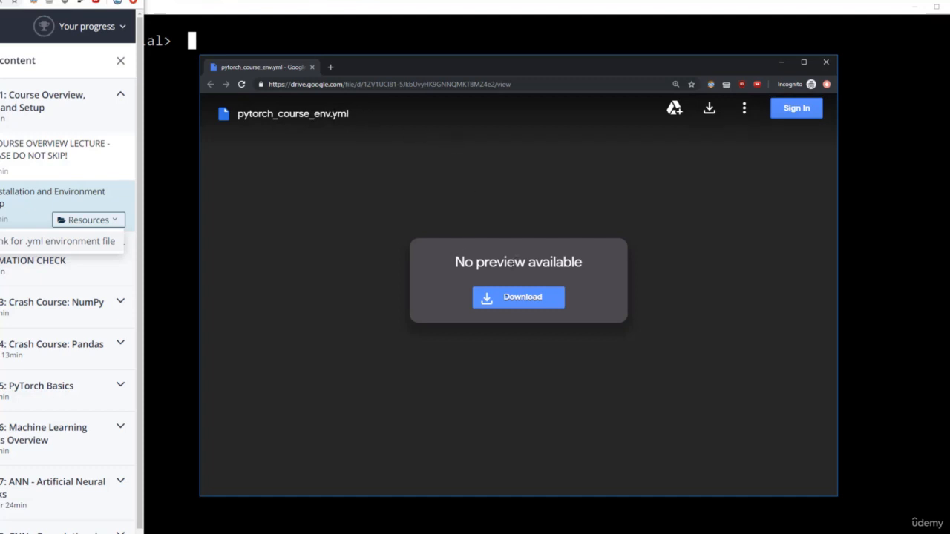
left_click(500, 298)
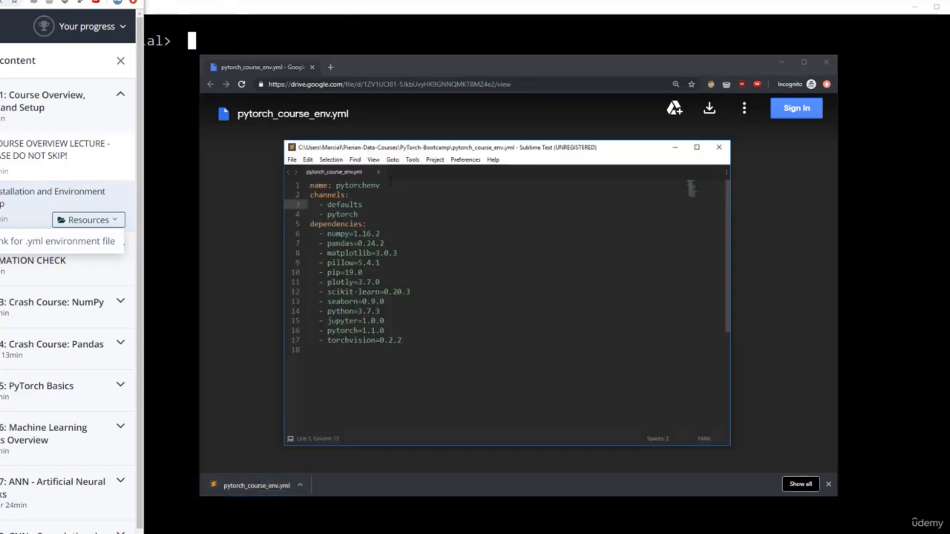
Step: Review the environment name and the listed dependencies in pytorch_course_env.yml, and close the file
left_click_drag(337, 185, 375, 185)
left_click(380, 186)
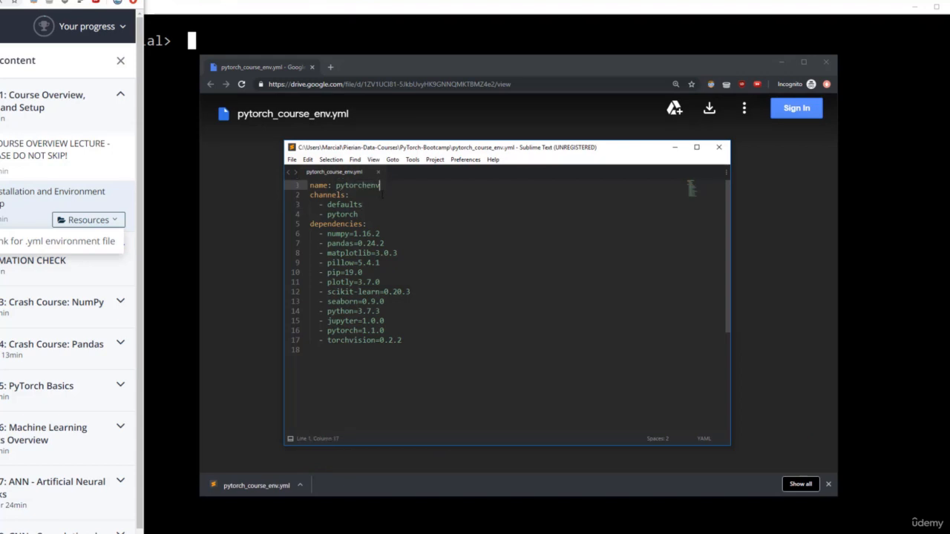
left_click(328, 234)
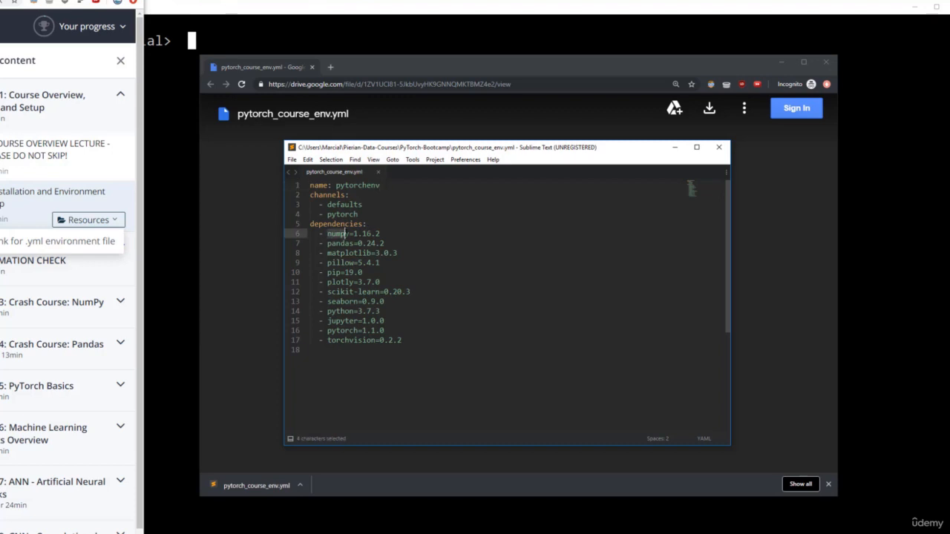
left_click(341, 244)
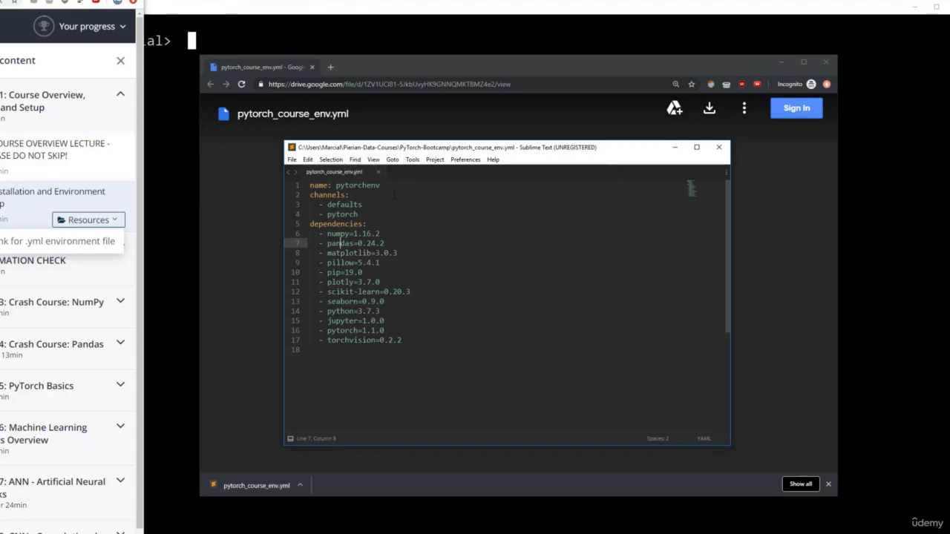
left_click(426, 341)
left_click(719, 149)
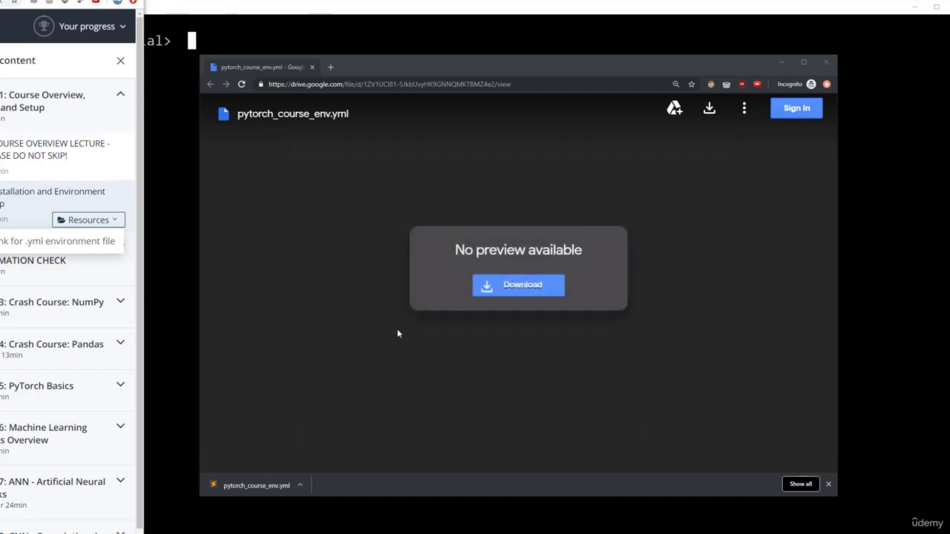
Step: Check the folder location of the downloaded pytorch_course_env.yml in its file properties, and close the folder and browser windows
left_click(300, 486)
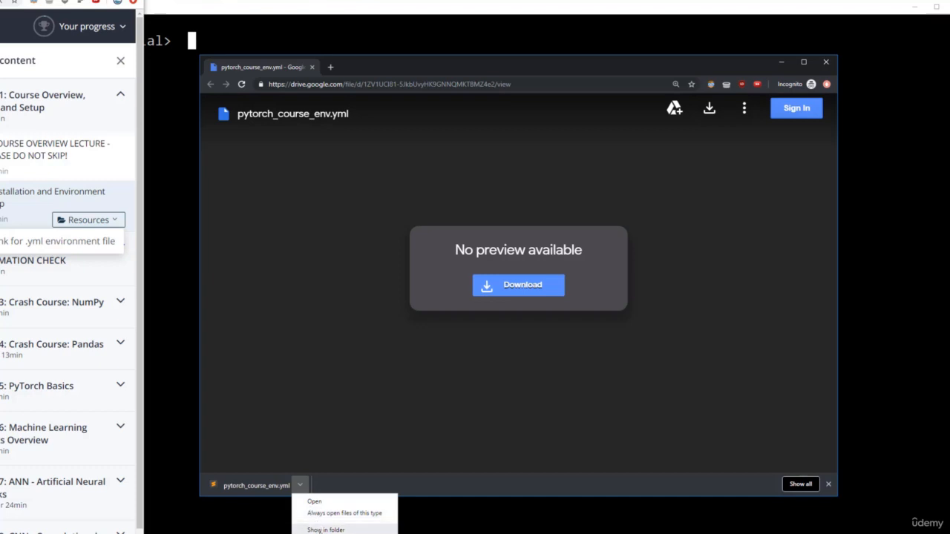
left_click(326, 530)
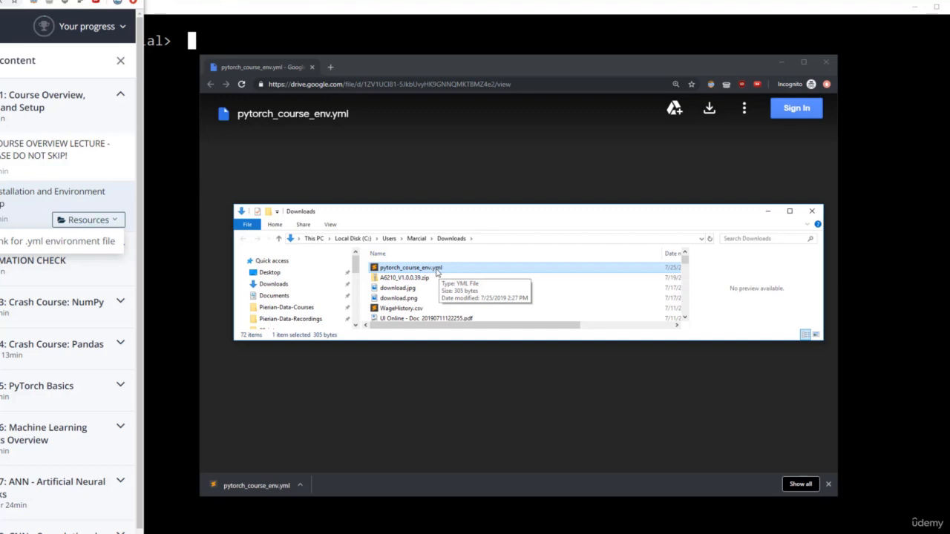
right_click(436, 272)
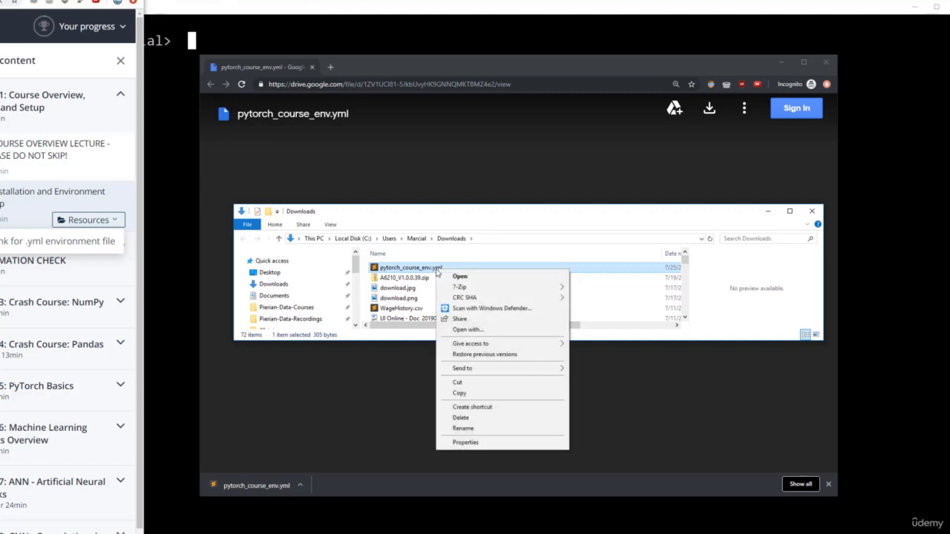
left_click(462, 443)
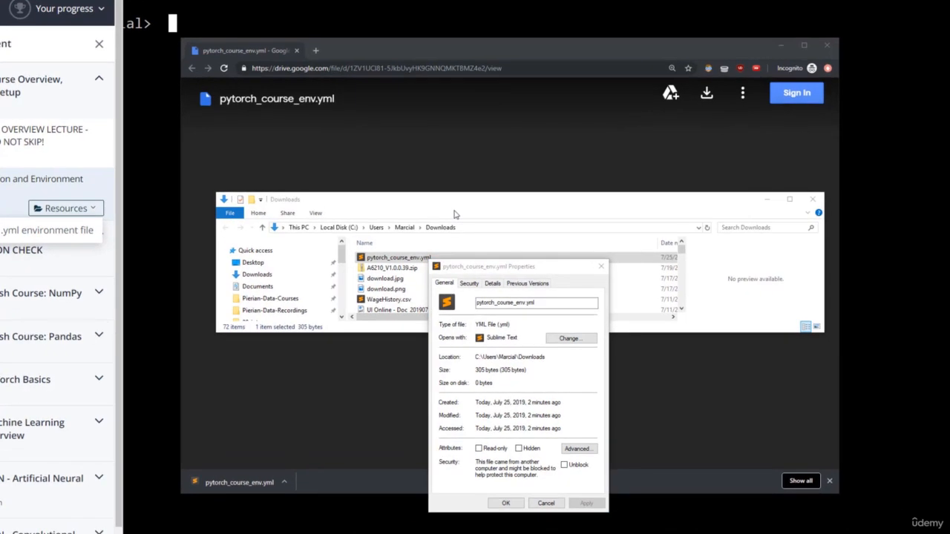
left_click(479, 360)
left_click_drag(555, 360, 476, 361)
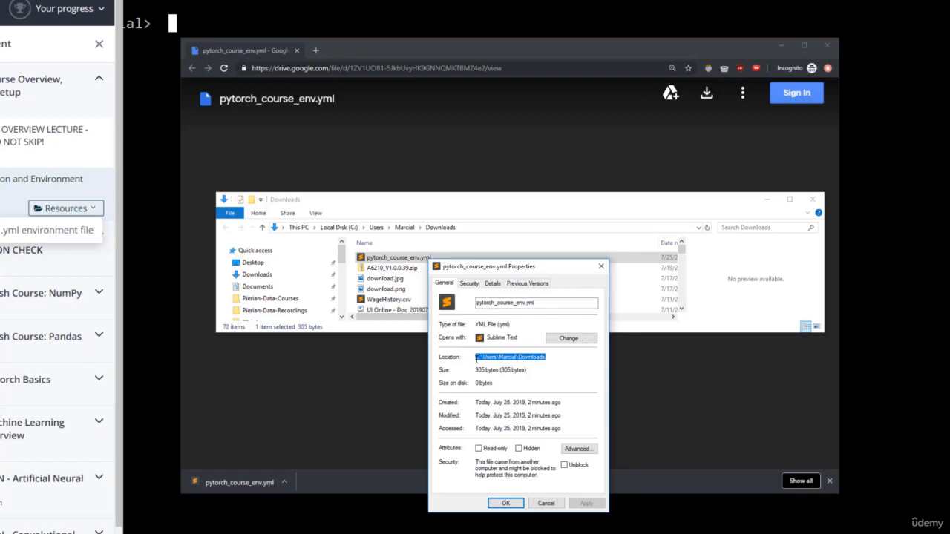
left_click(476, 360)
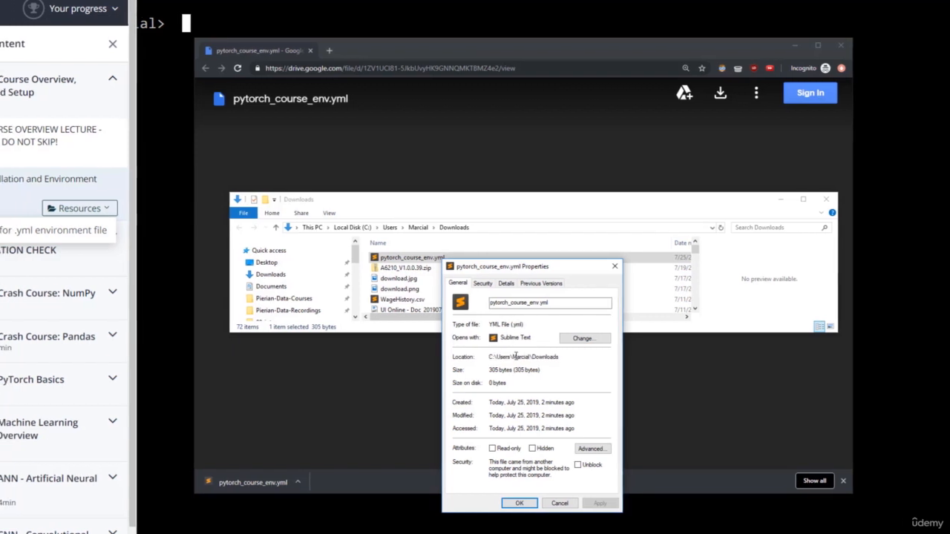
left_click(652, 267)
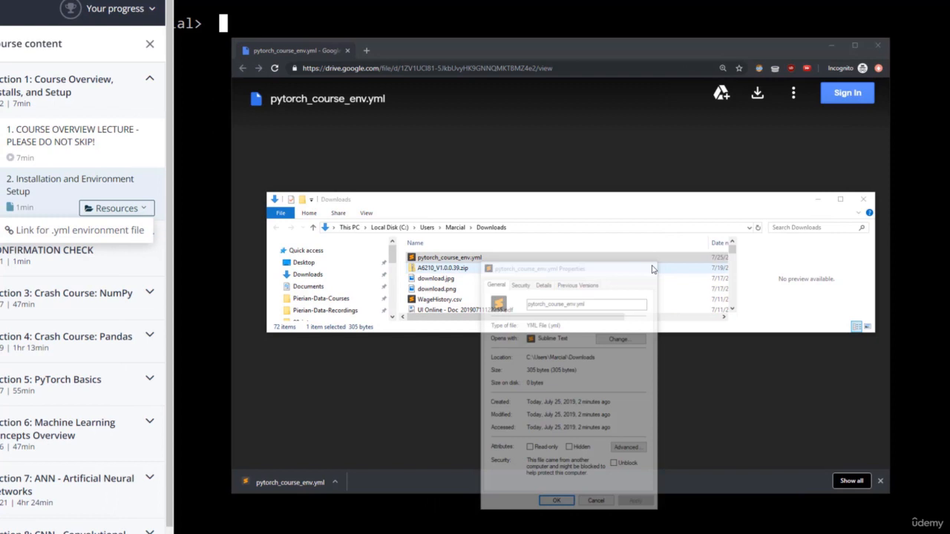
left_click(863, 199)
left_click(884, 48)
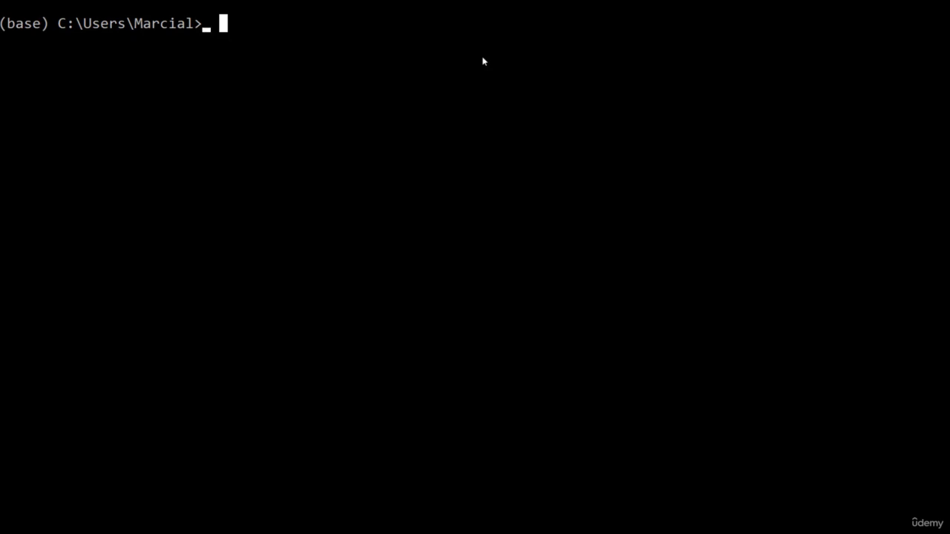
Step: Change the working directory to Downloads with cd, and return to the parent folder with cd ..
type("cd")
type("Downloads")
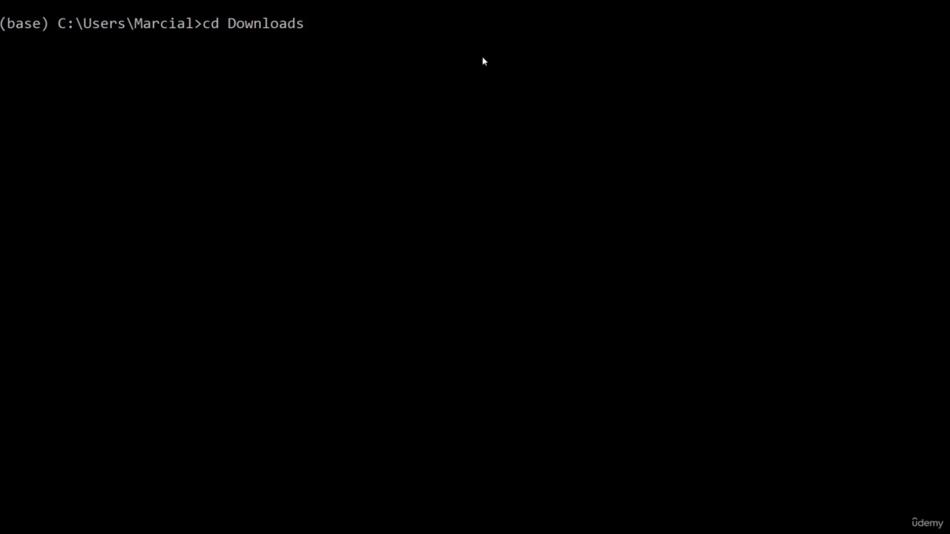
key("Return")
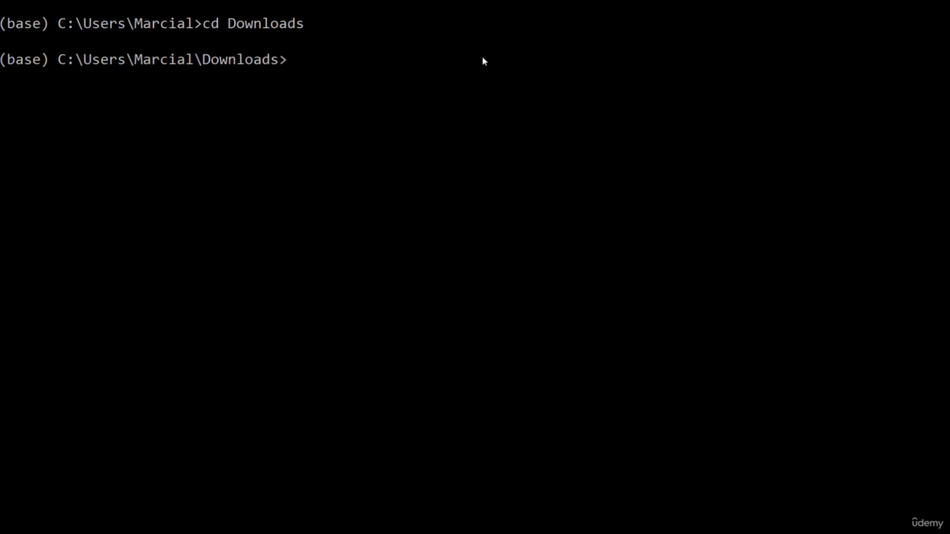
type("cd ..")
key("Return")
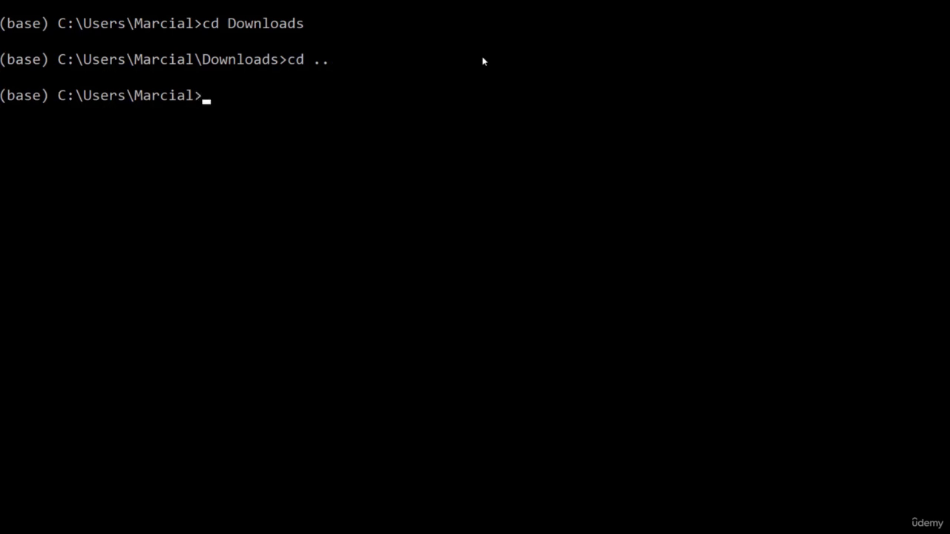
Step: Change the Anaconda Prompt's working directory to Downloads
type("cd Down")
key("Tab")
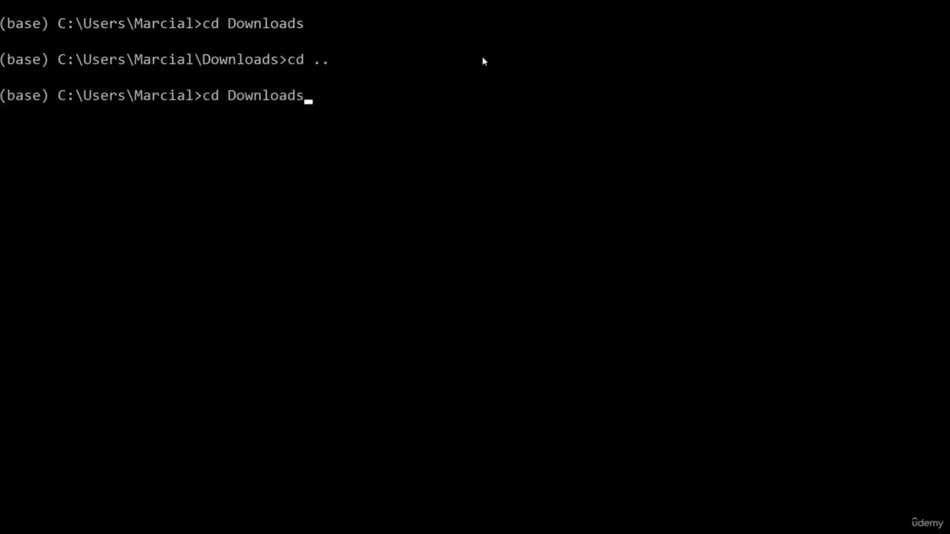
key("Return")
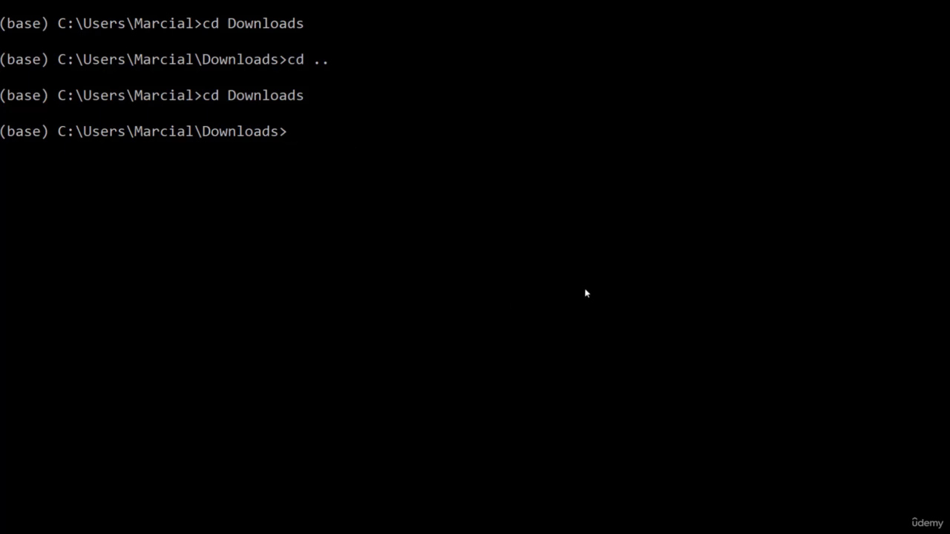
type("conda env create")
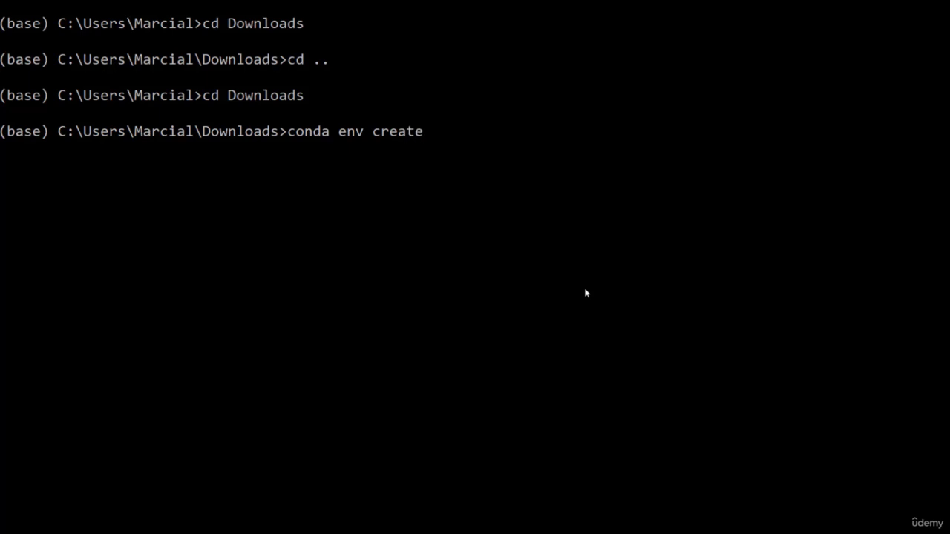
type(" -f pyt")
key("Tab")
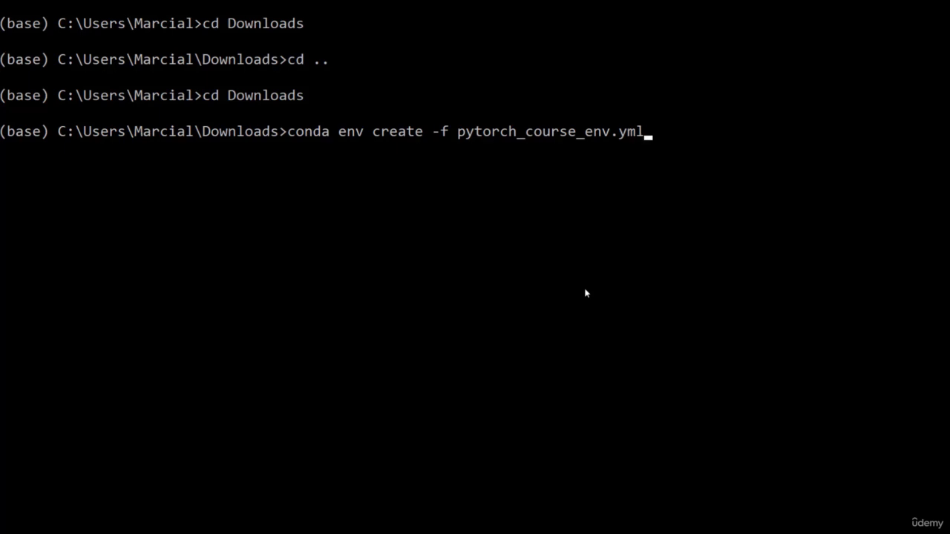
key("BackSpace")
key("BackSpace")
key("BackSpace")
key("BackSpace")
key("BackSpace")
key("BackSpace")
key("BackSpace")
key("BackSpace")
key("BackSpace")
key("BackSpace")
key("BackSpace")
key("BackSpace")
key("BackSpace")
key("BackSpace")
key("BackSpace")
key("BackSpace")
key("BackSpace")
key("BackSpace")
key("BackSpace")
key("BackSpace")
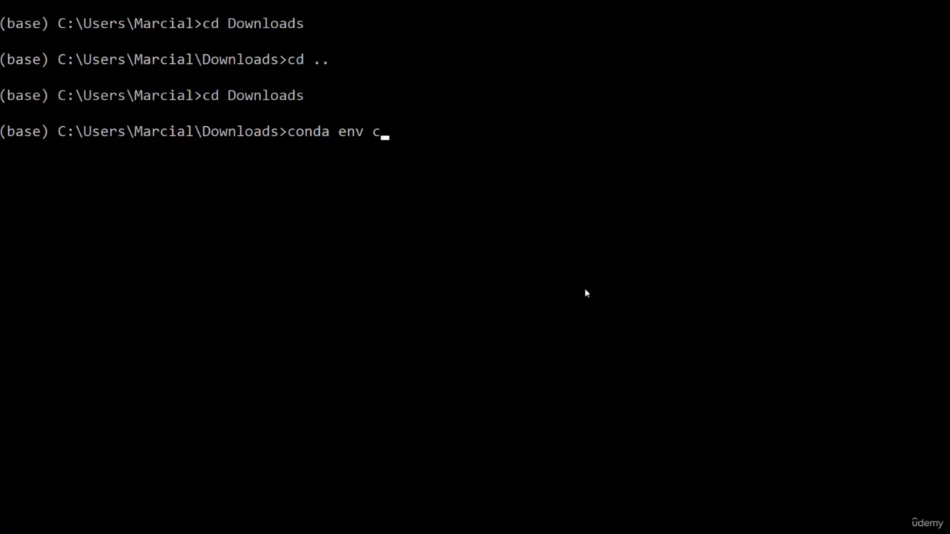
Step: Return to the parent folder and try to create the environment with conda env create -f pytorch_env.yml
type("cd ..")
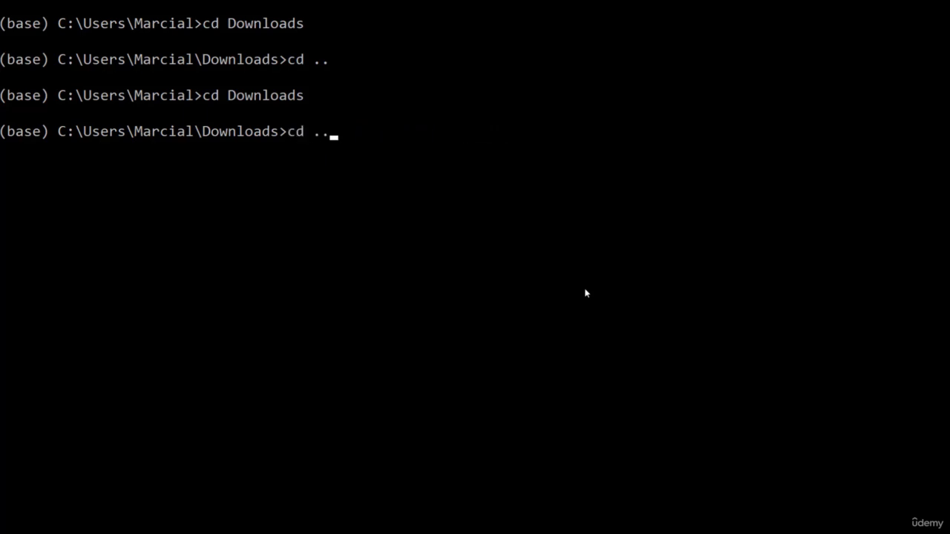
key("Return")
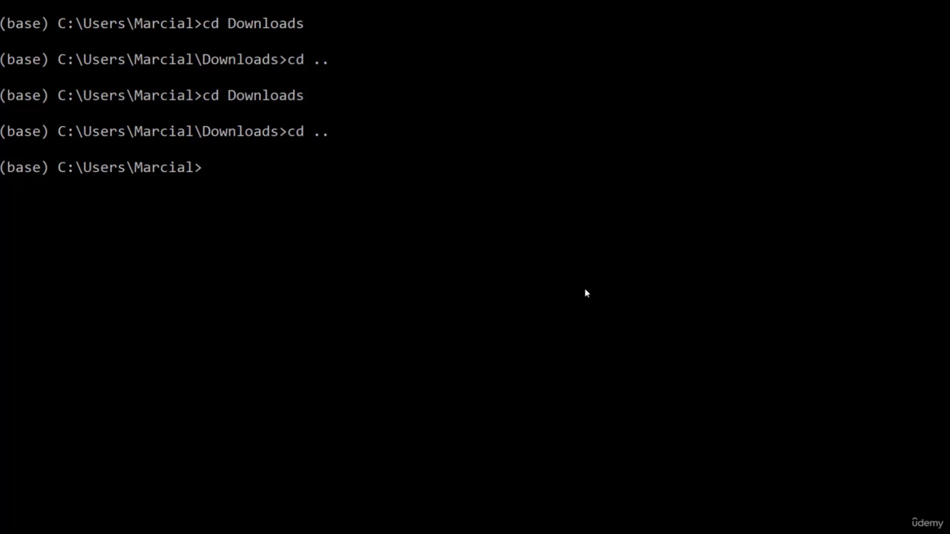
type("conda env cre")
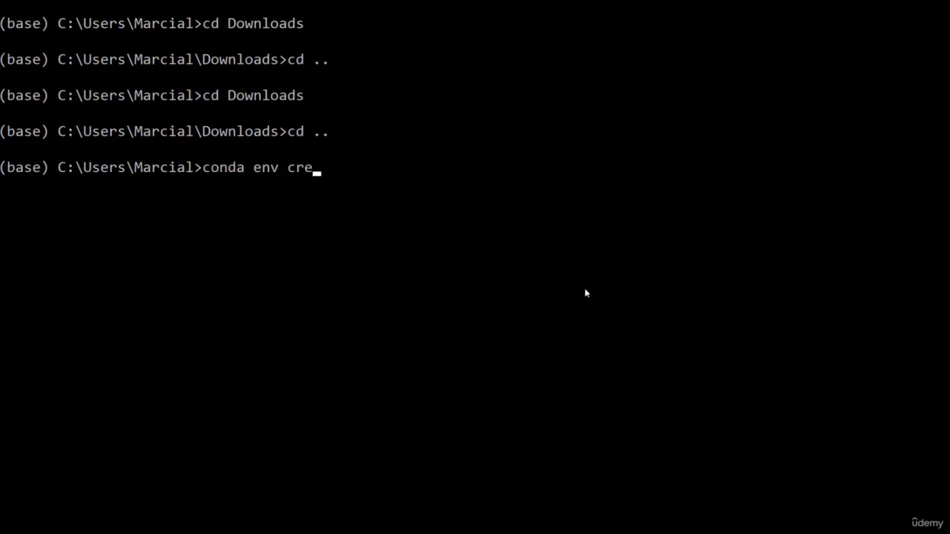
type("ate -f pytorc")
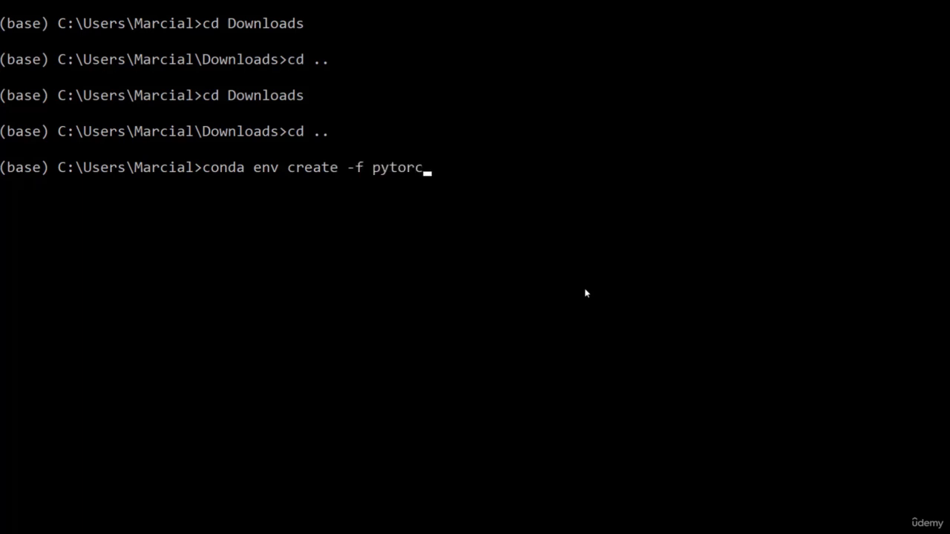
type("h_env.yml")
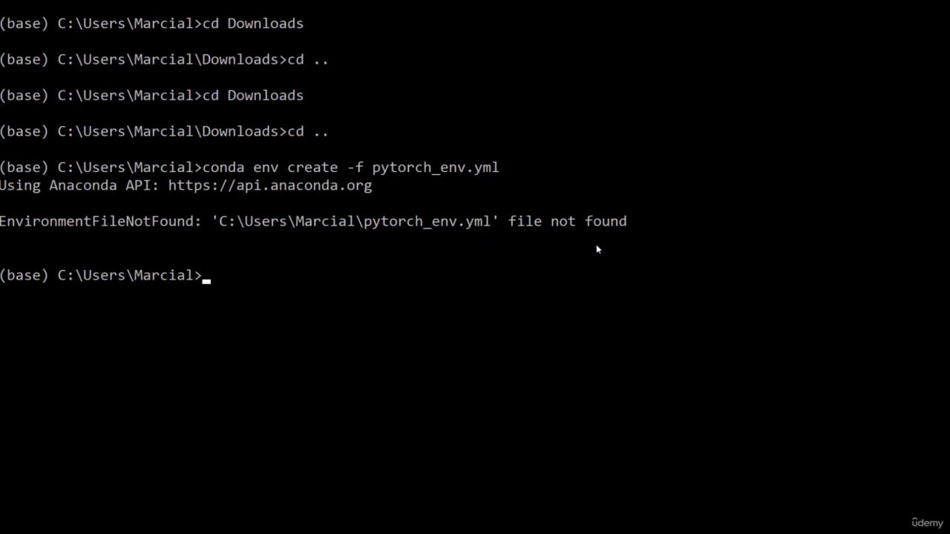
Step: Examine the error message and the file path it reports for the environment creation command
left_click_drag(630, 222, 221, 223)
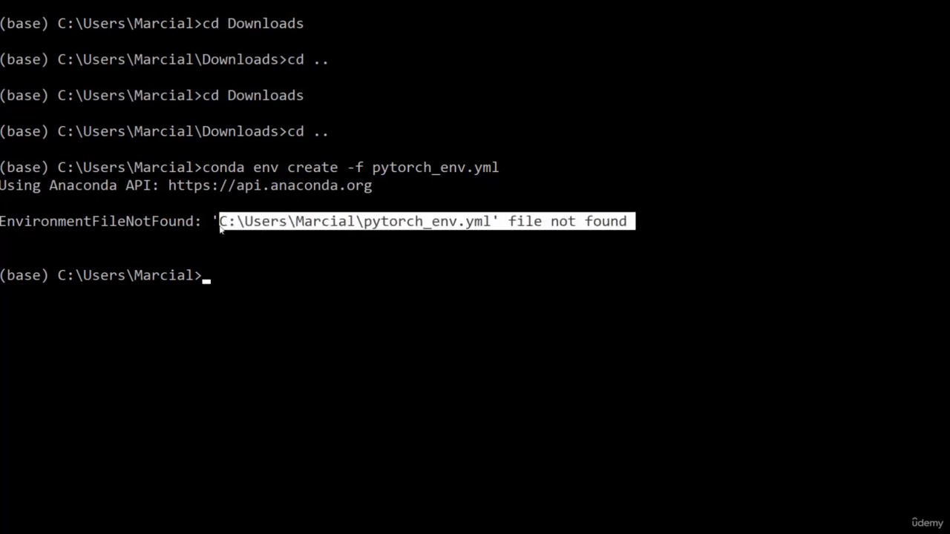
left_click(187, 228)
left_click(213, 227)
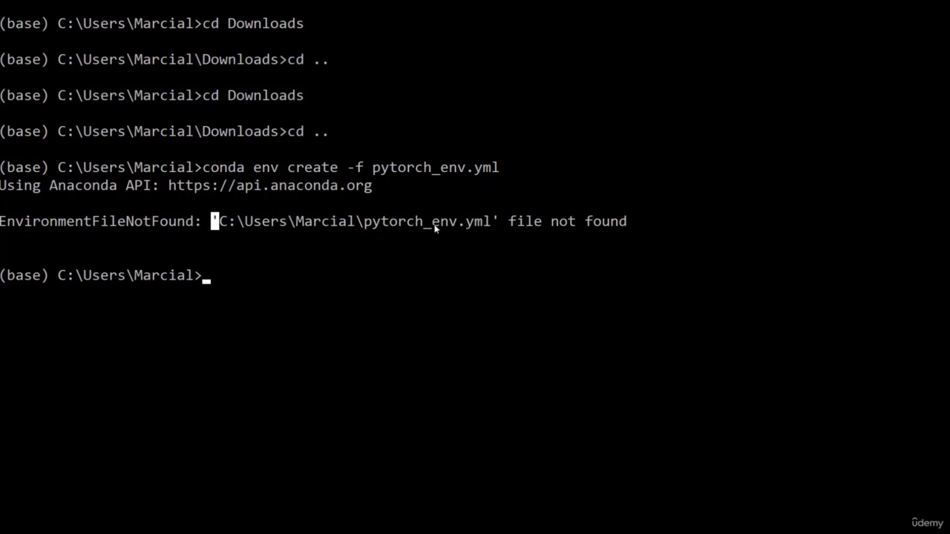
left_click_drag(432, 223, 483, 223)
left_click(512, 224)
left_click_drag(666, 239, 32, 223)
left_click(70, 205)
left_click(282, 293)
Step: Change the working directory to the Downloads folder, where the environment file is stored
type("cd Downloads")
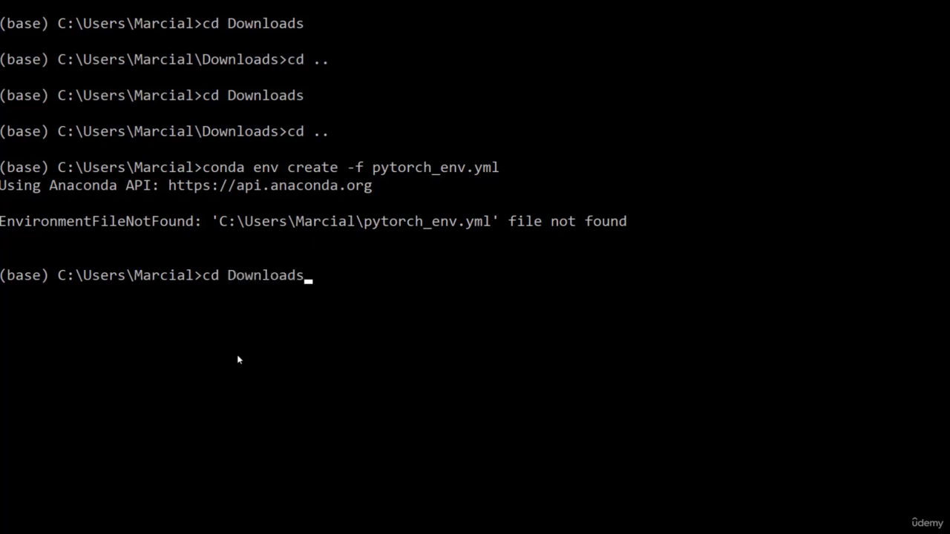
key("Return")
Step: Enter the conda env create -f command with the PyTorch environment file in the Downloads folder
type("conda en")
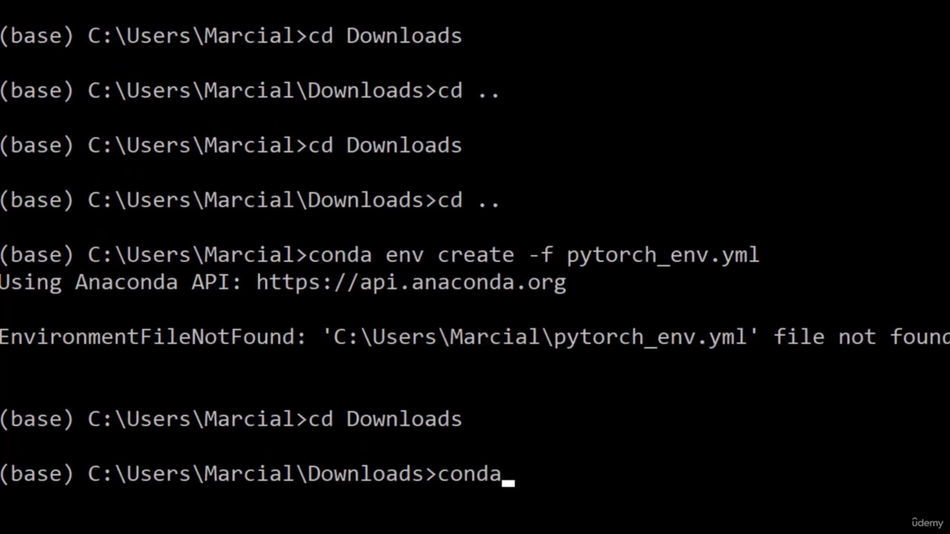
type("v")
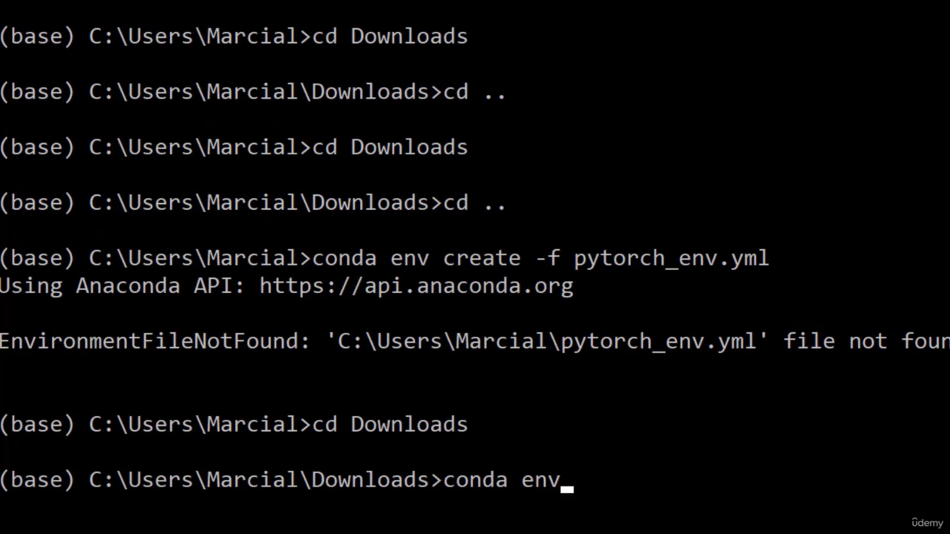
type(" create")
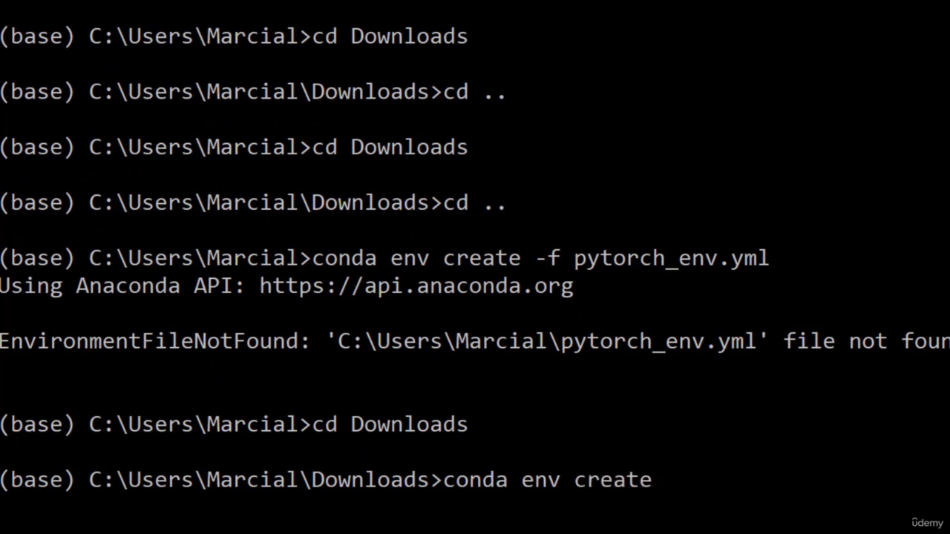
type(" -f py")
key("Tab")
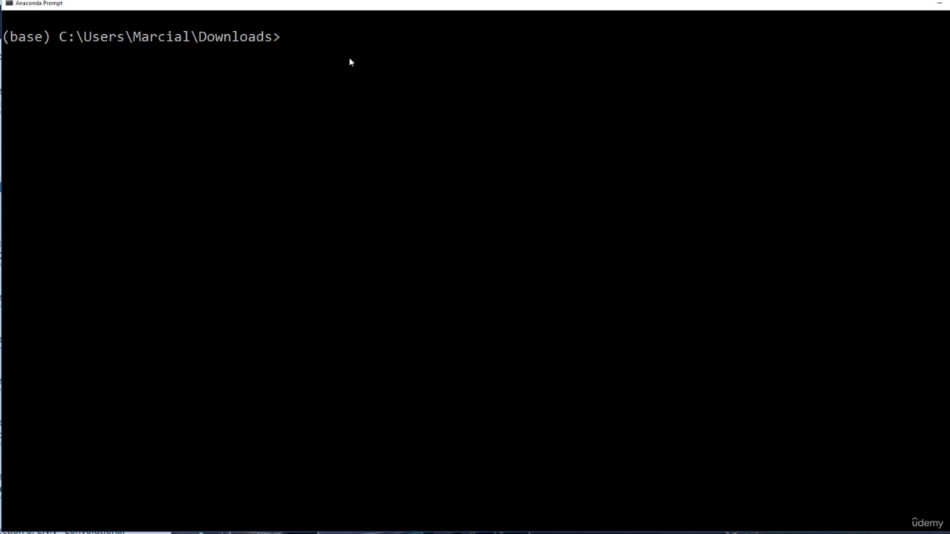
left_click(53, 37)
left_click_drag(54, 39, 3, 39)
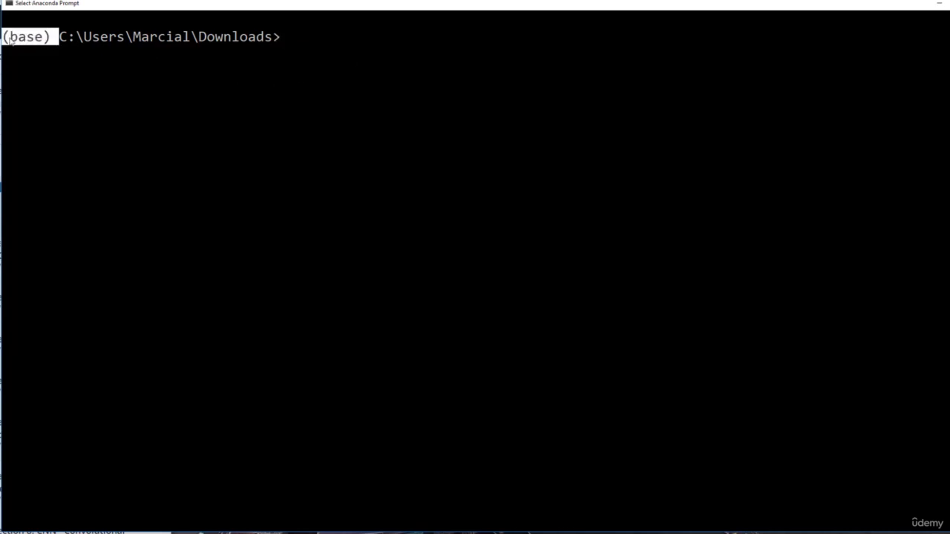
left_click(304, 38)
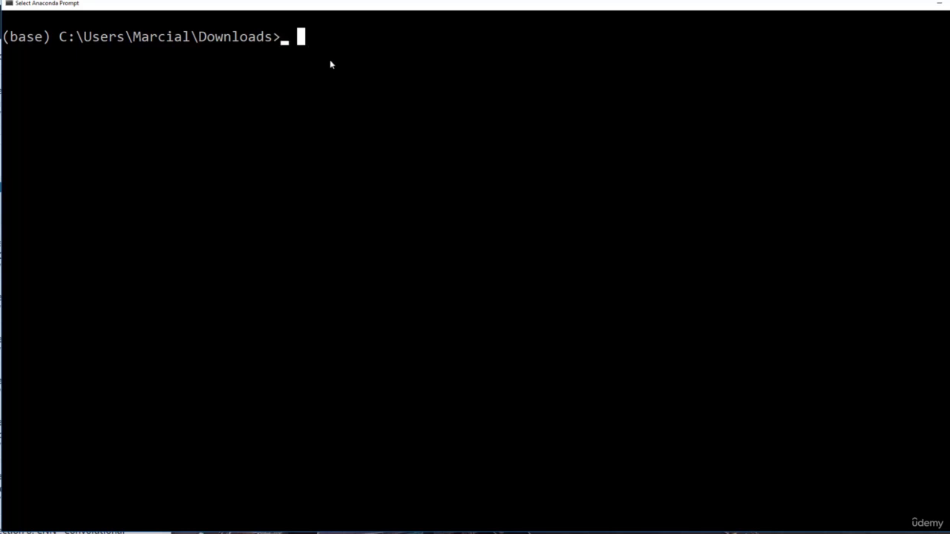
Step: Activate the pytorchenv conda environment with conda activate pytorchenv
left_click(541, 94)
type("co")
key("BackSpace")
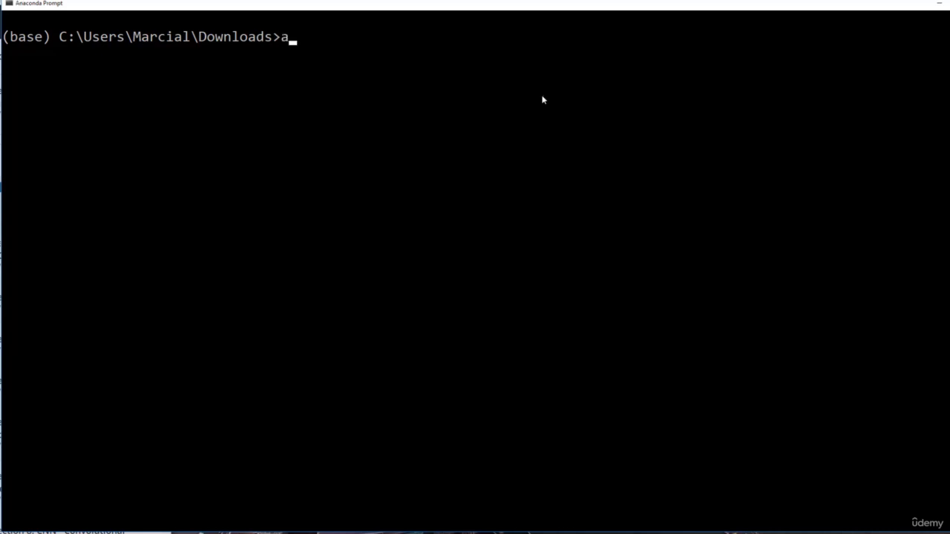
type("onda activat")
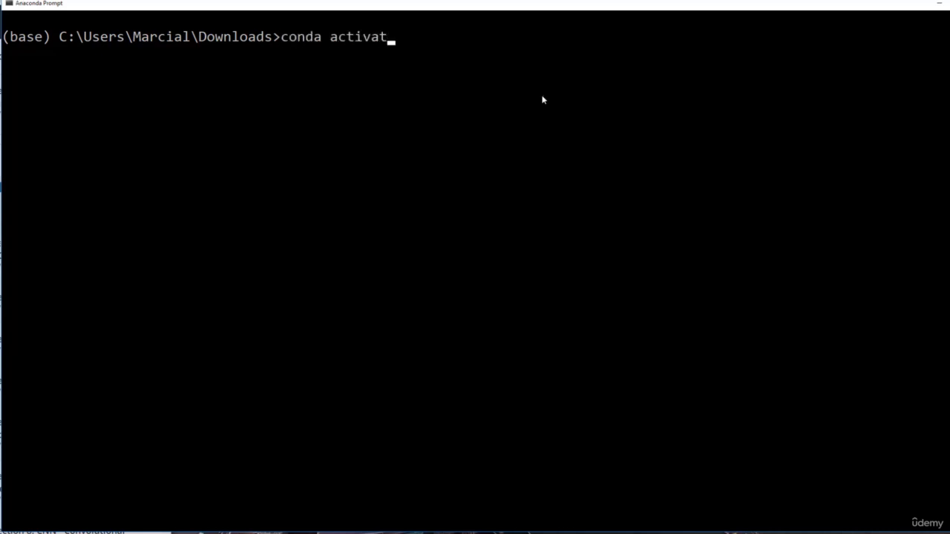
type("e pyt")
type("orc")
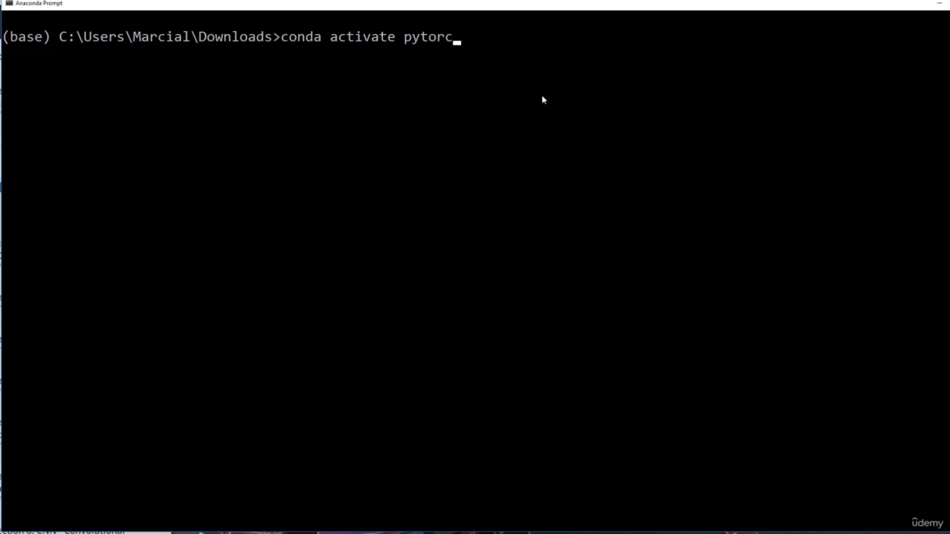
type("henv")
key("Return")
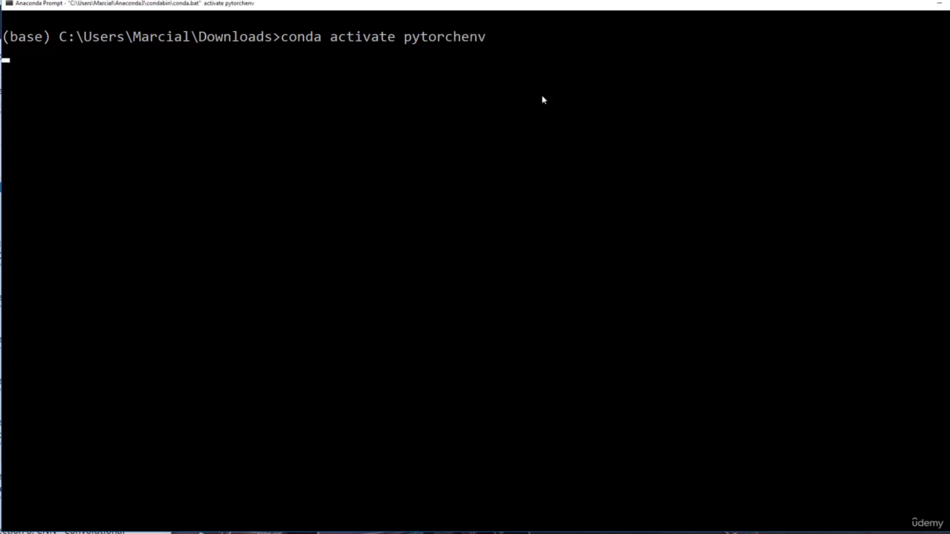
left_click(103, 74)
left_click_drag(103, 74, 11, 78)
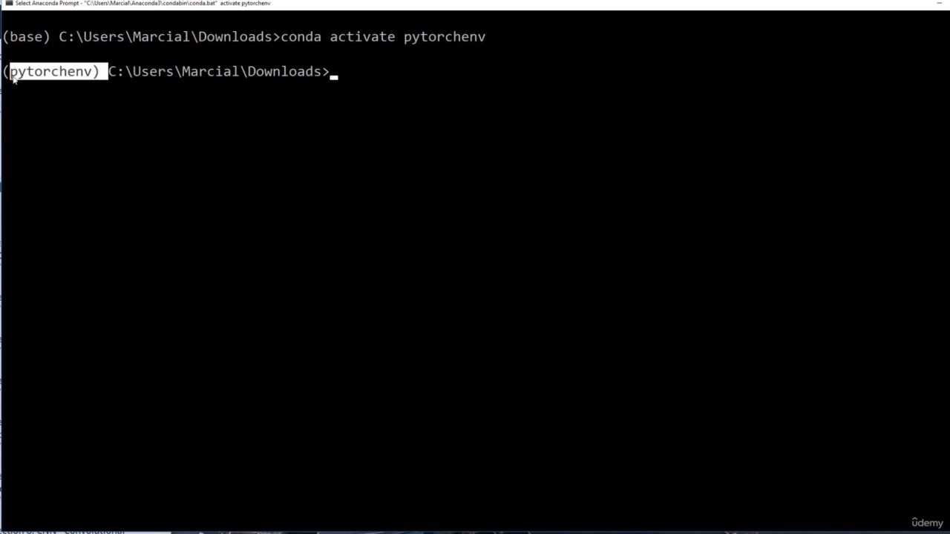
left_click(121, 76)
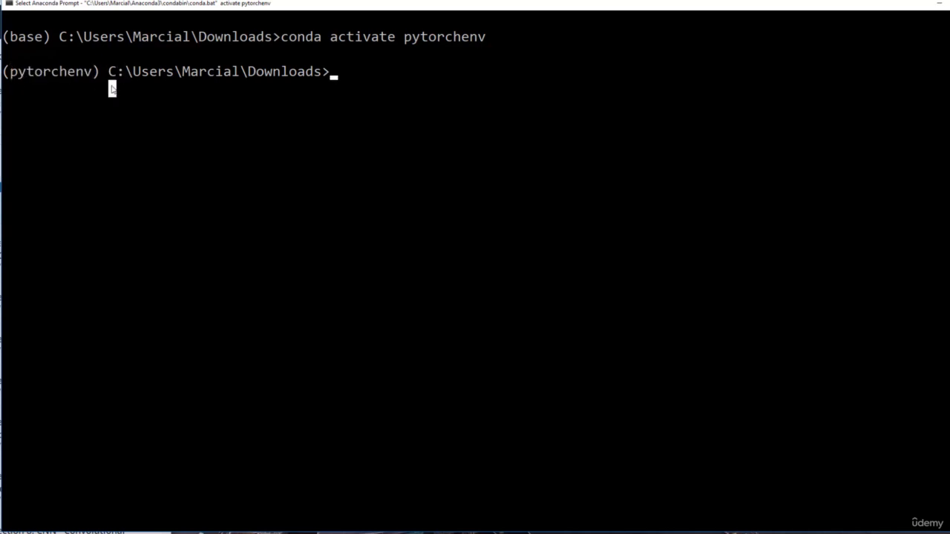
Step: Start Python inside the pytorchenv environment and test the installation with import torch
left_click(351, 72)
type("py")
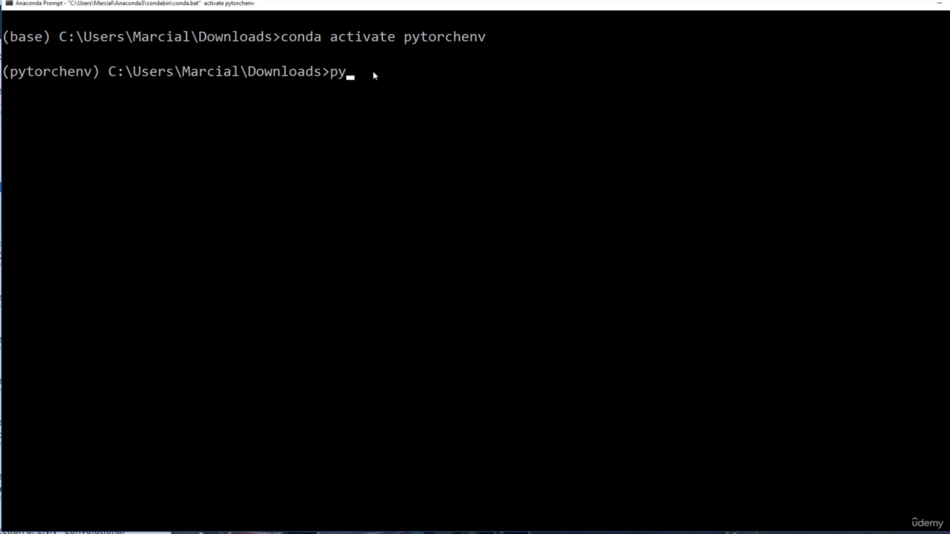
type("thon")
key("Return")
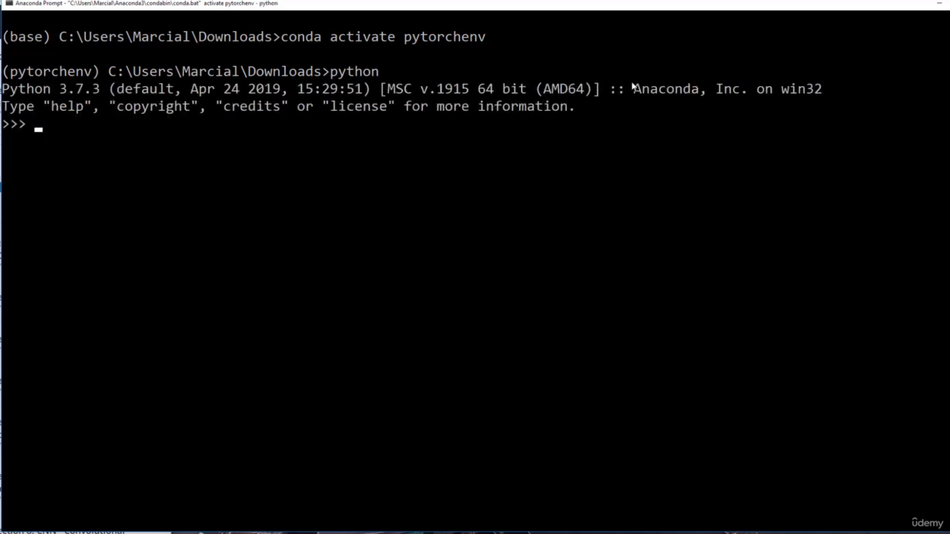
type("import torch")
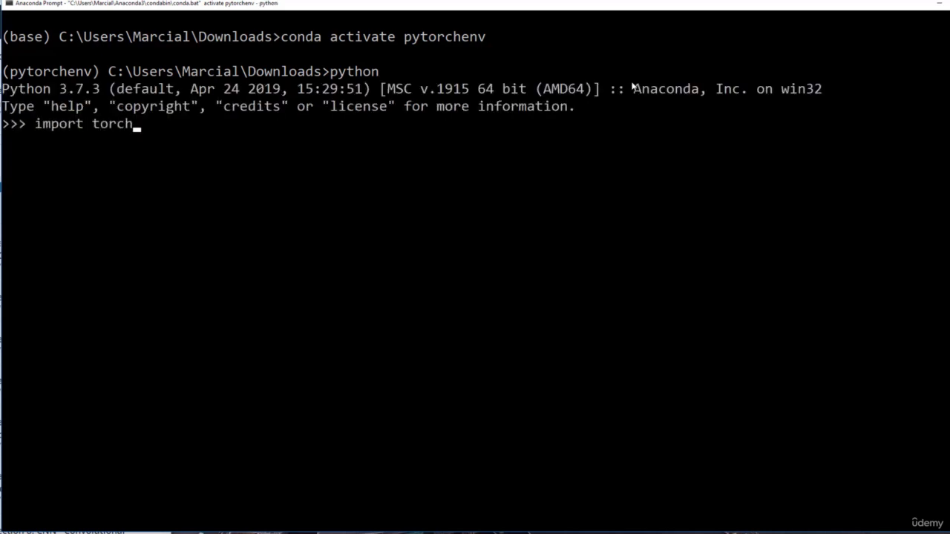
key("Return")
Step: Quit the Python session and deactivate the conda environment
type("quit()")
key("Return")
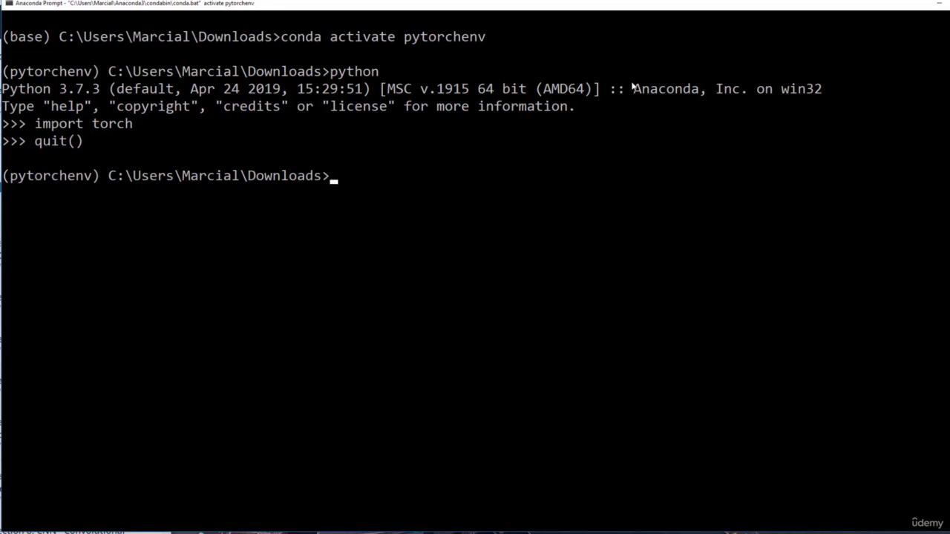
type("conda deactivate")
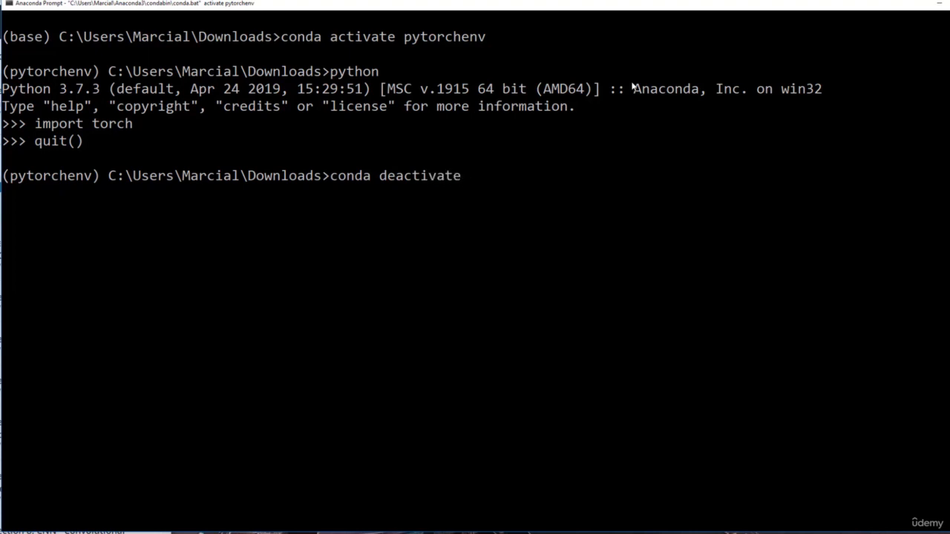
key("Return")
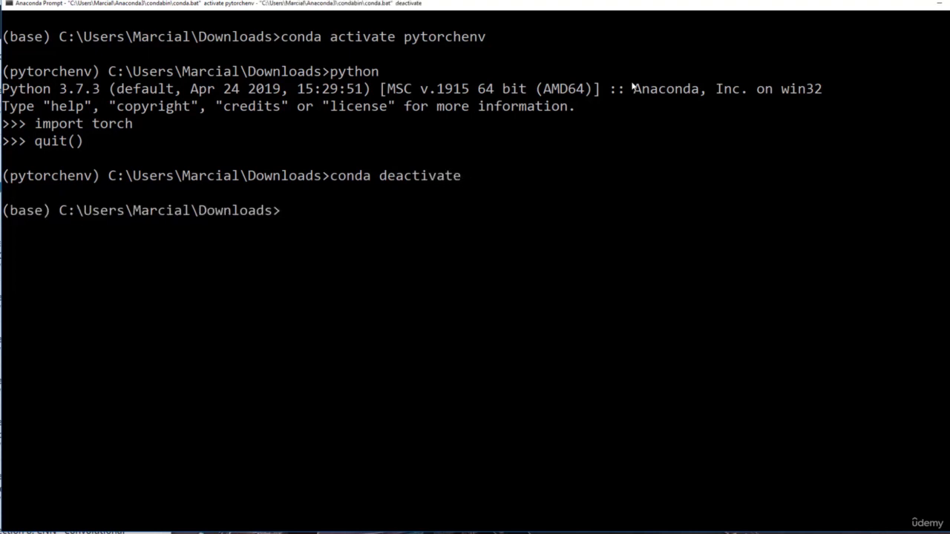
Step: Move up from Downloads to its parent folder with cd .
type("cd ..")
key("Return")
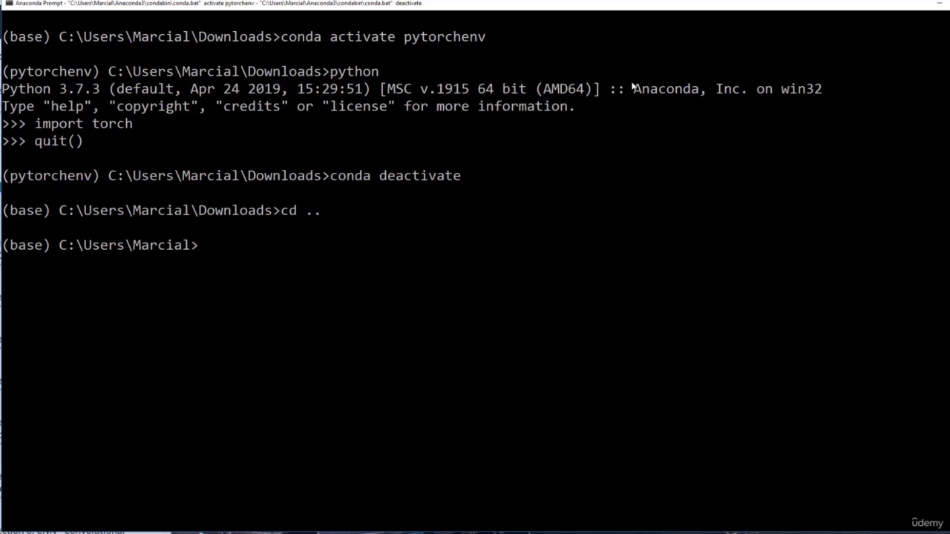
Step: Activate the pytorchenv environment again from the user's home folder
type("conda actgi")
key("BackSpace")
key("BackSpace")
type("it")
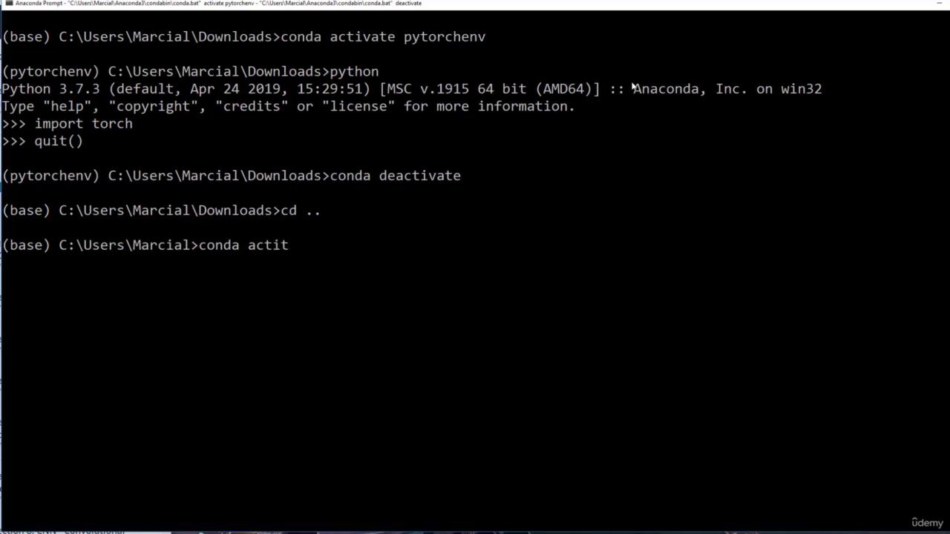
key("BackSpace")
type("vate pytorchenv")
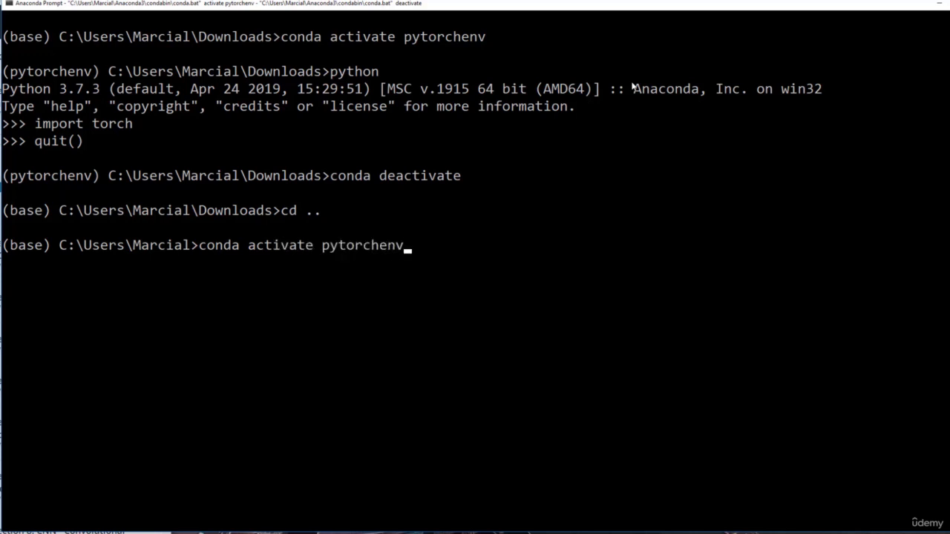
key("Return")
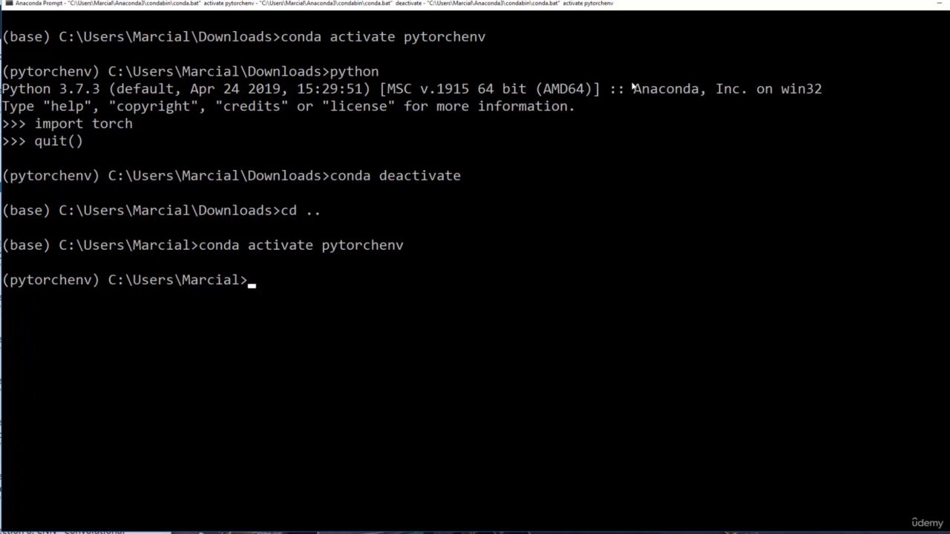
Step: Change the working directory to Downloads and launch the notebook server with jupyter notebook
type("cd Downloads")
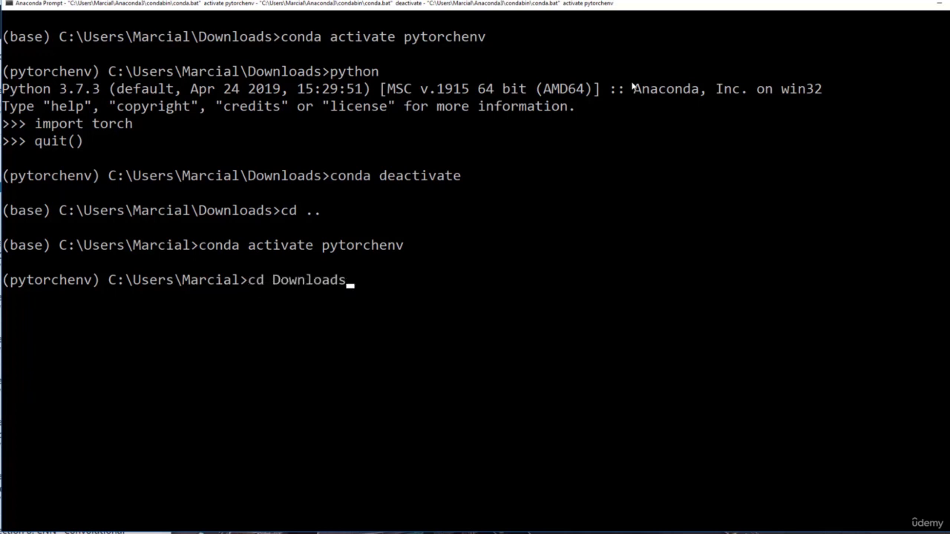
key("Return")
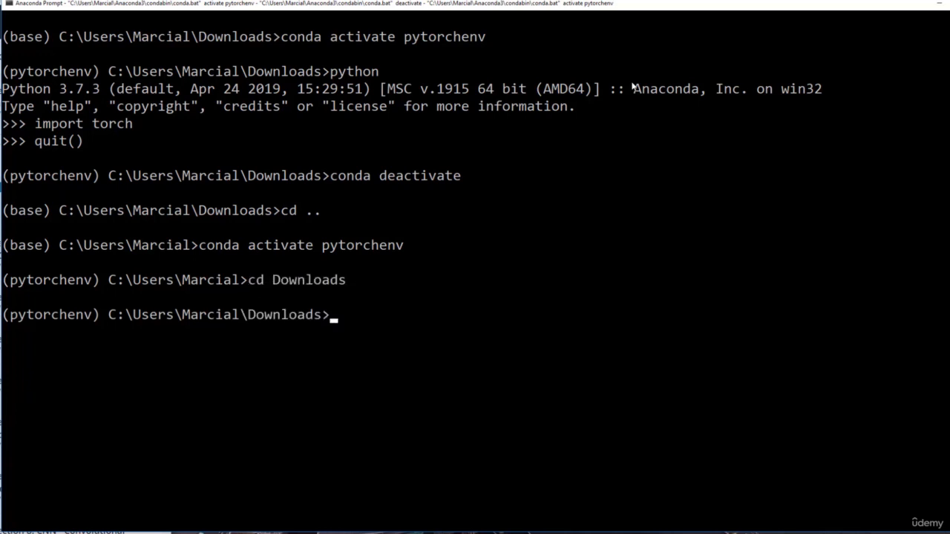
type("jupyter no")
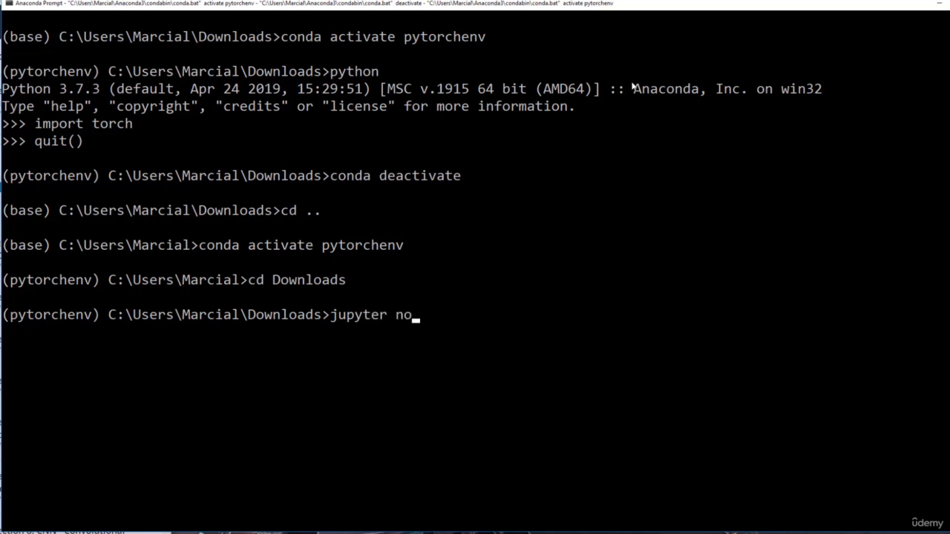
type("tebook")
key("Return")
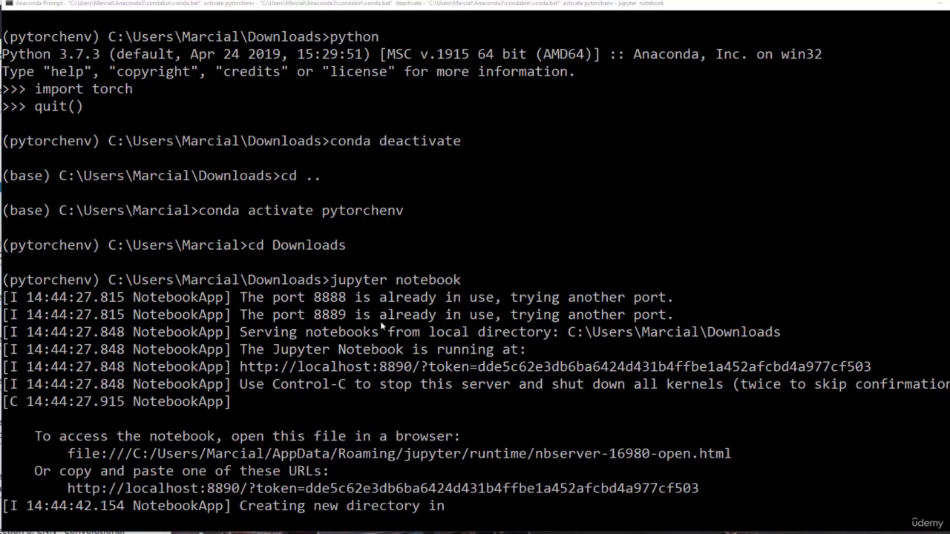
Step: Copy the tokenized localhost URL of the notebook server from the console output
scroll(380, 320, "down", 1)
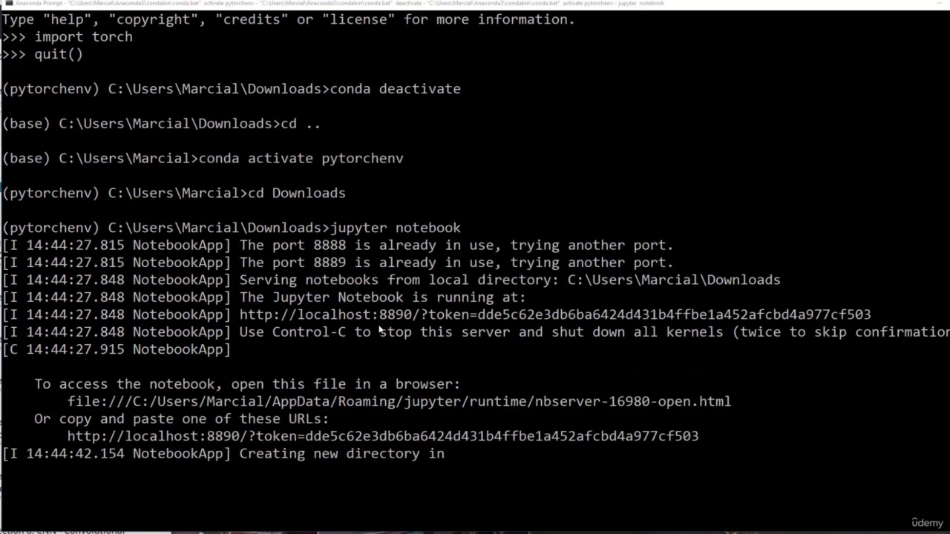
left_click(69, 437)
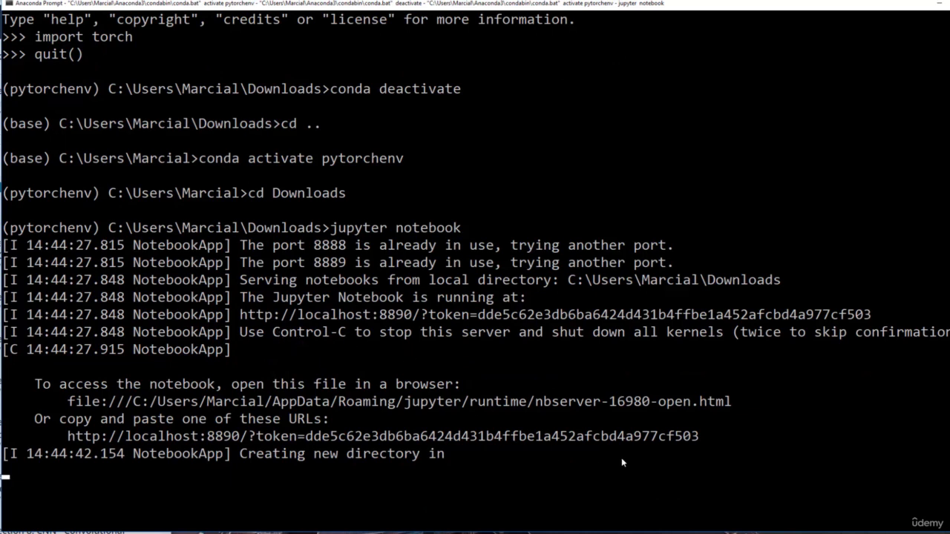
left_click_drag(712, 437, 67, 438)
key("ctrl+c")
Step: Switch to the browser window showing Jupyter's My_Course_Stuff folder and place it over the prompt
key("alt+Tab")
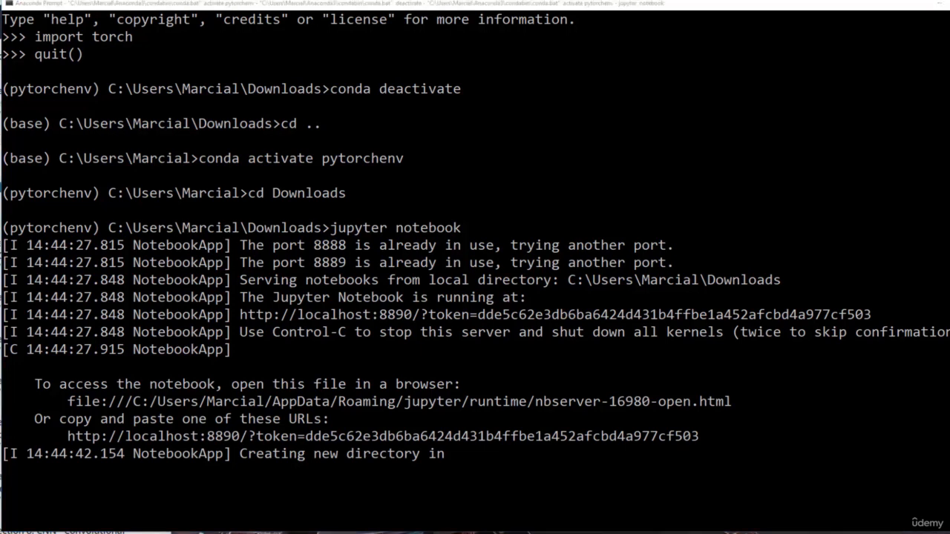
left_click_drag(0, 0, 229, 37)
left_click_drag(594, 148, 874, 165)
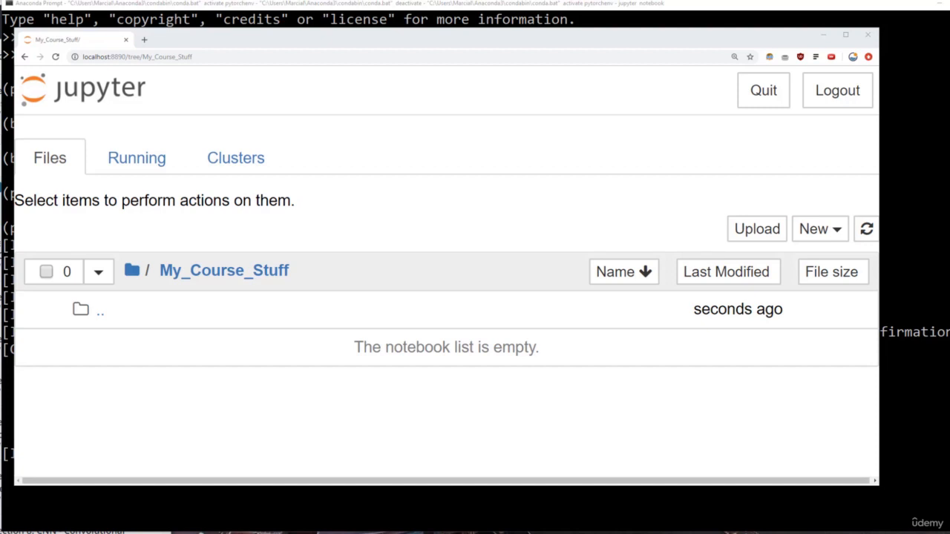
Step: Bring the My_Course_Stuff folder window in front of Jupyter and paste PyTorch-Bootcamp.zip into it
left_click_drag(0, 210, 327, 17)
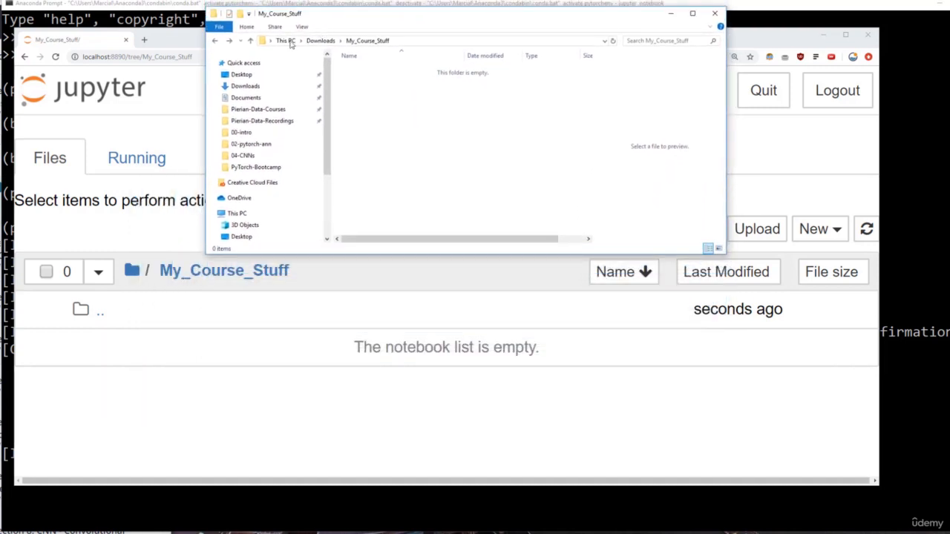
right_click(364, 106)
left_click(401, 171)
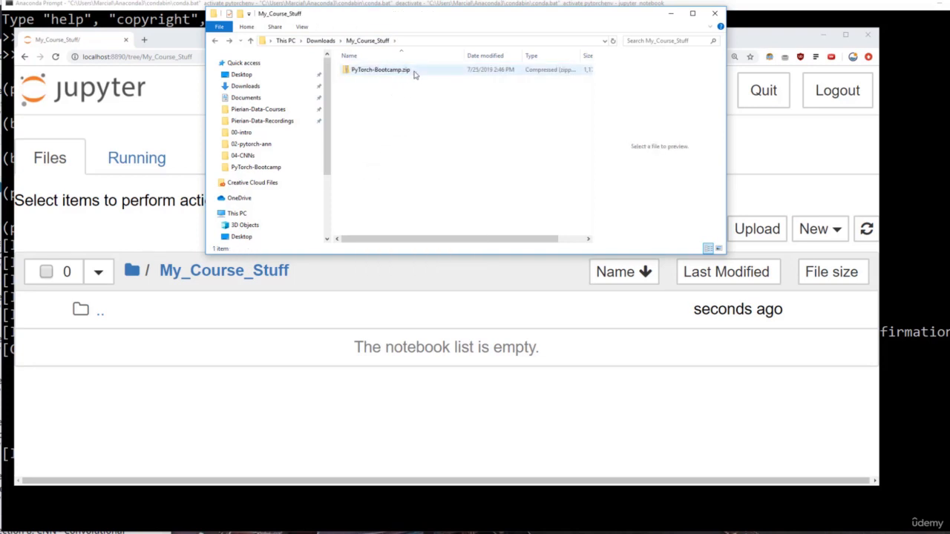
Step: Extract PyTorch-Bootcamp.zip to the default PyTorch-Bootcamp folder inside My_Course_Stuff and open the extracted folder
right_click(394, 72)
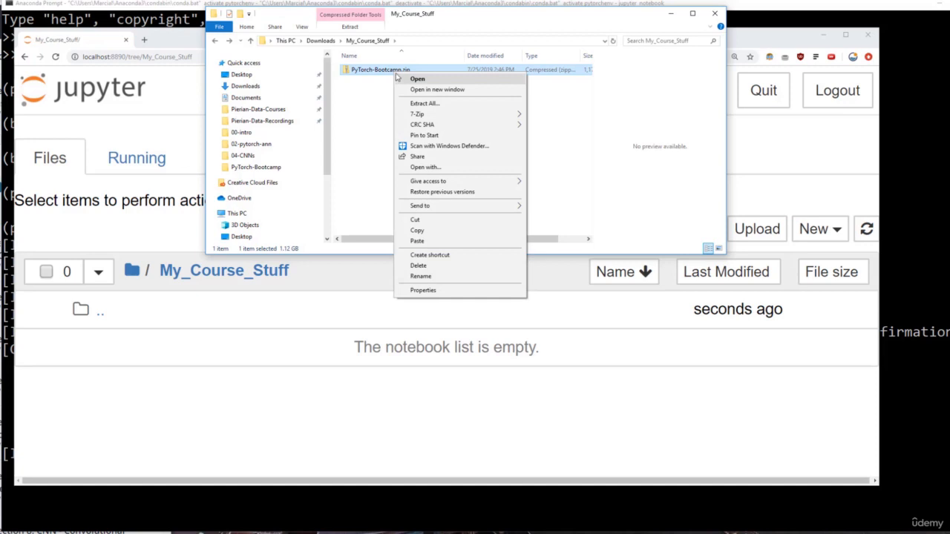
left_click(428, 104)
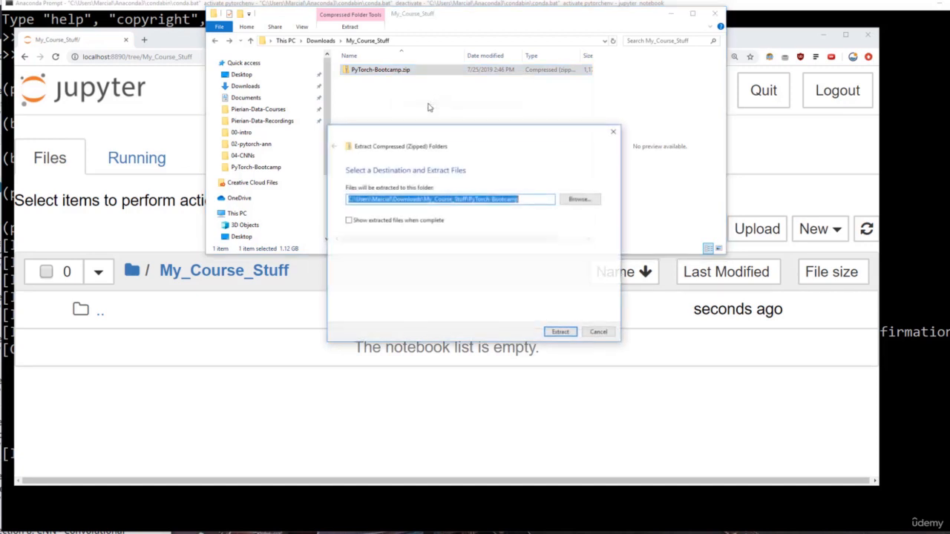
left_click(566, 334)
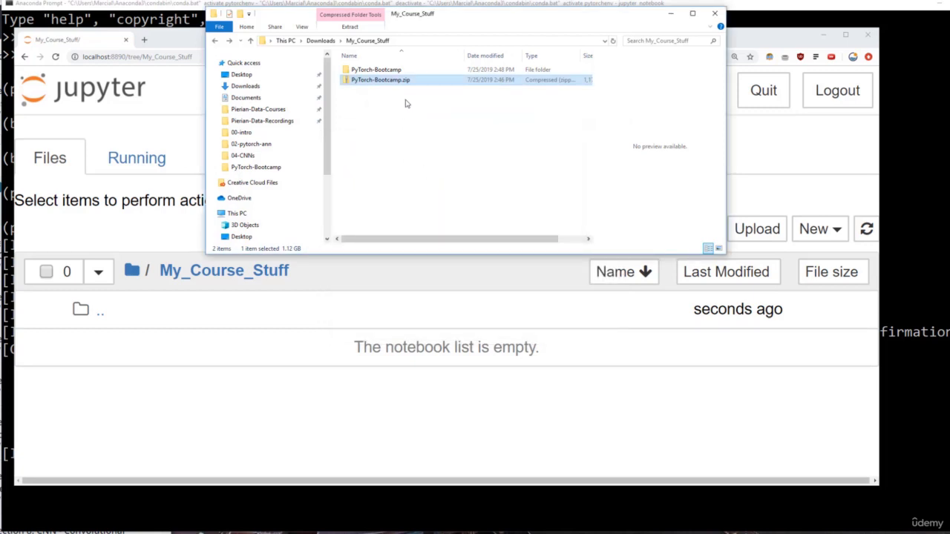
left_click(380, 71)
double_click(380, 71)
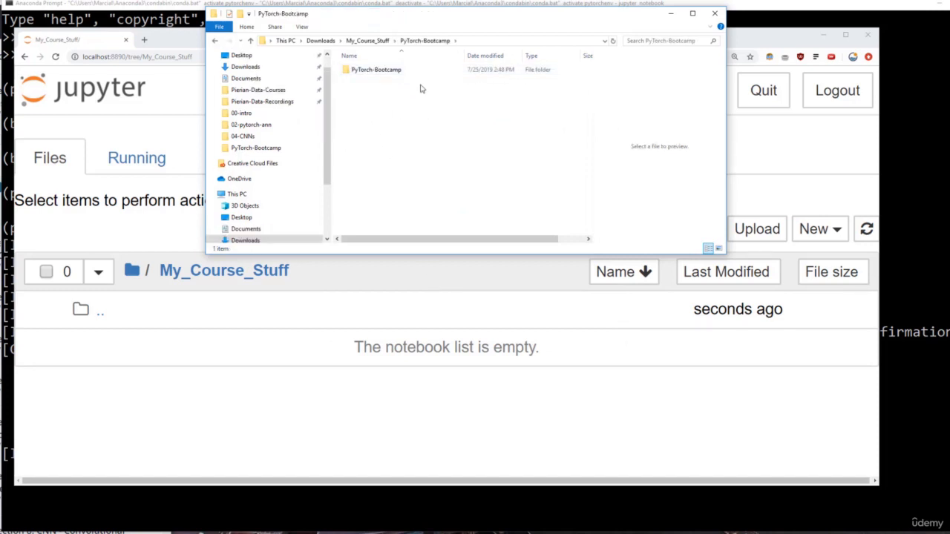
Step: Switch to Jupyter and browse through both nested PyTorch-Bootcamp folders into the 02-ANN-Artificial-Neural-Networks folder
left_click(437, 277)
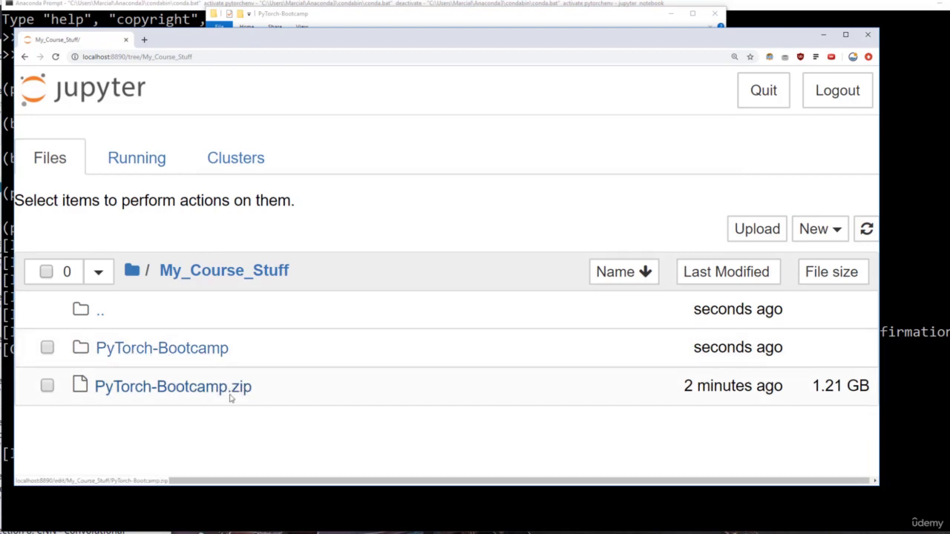
left_click(176, 349)
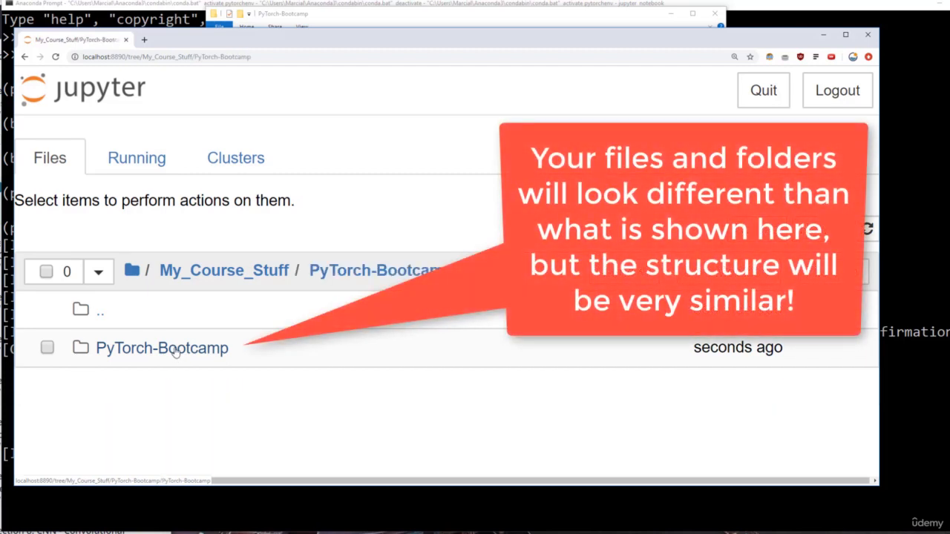
left_click(174, 348)
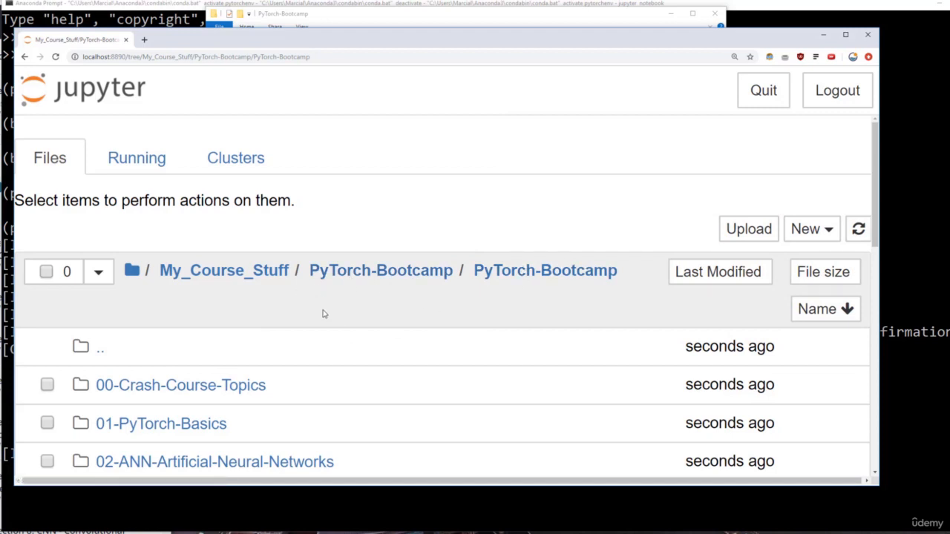
scroll(322, 314, "down", 1)
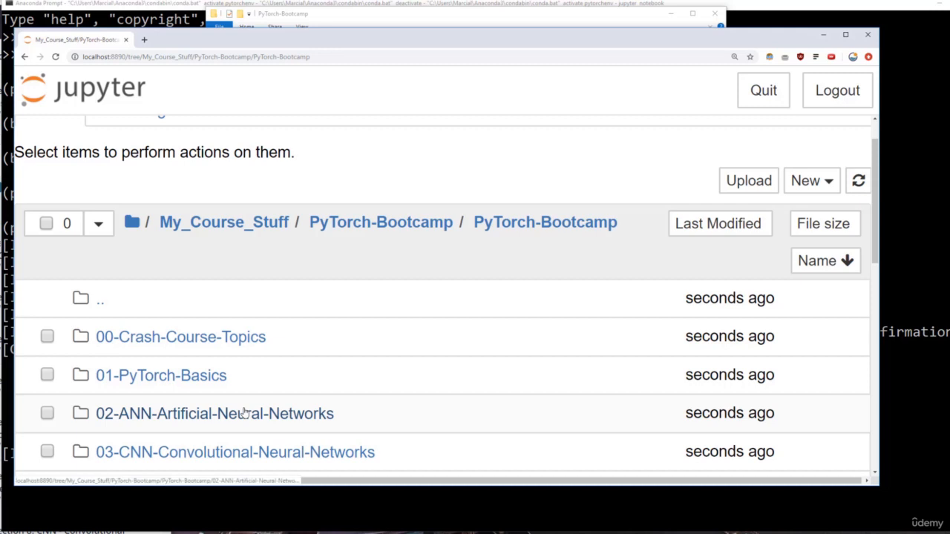
left_click(147, 417)
scroll(357, 358, "down", 1)
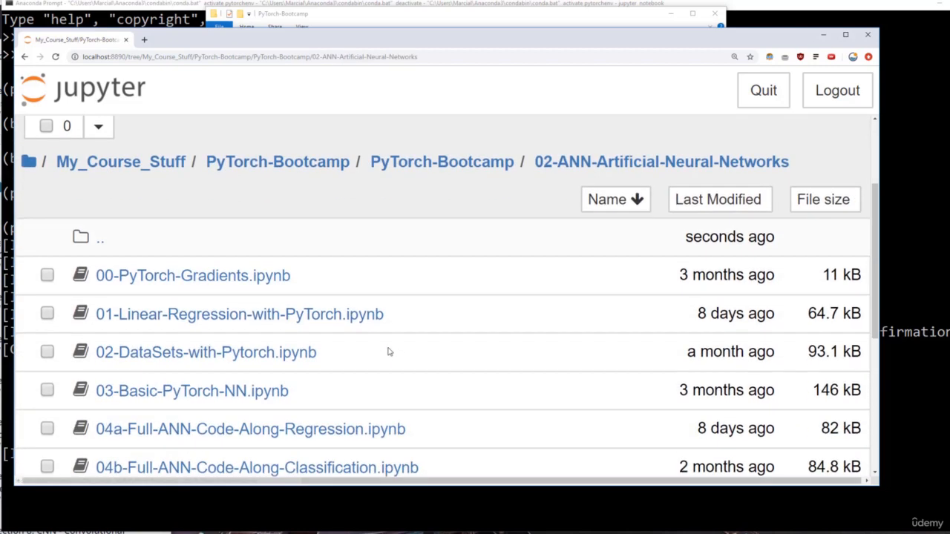
Step: Open the notebook 00-PyTorch-Gradients.ipynb and read through its autograd explanation and its one-step and multi-step back-propagation sections
left_click(194, 277)
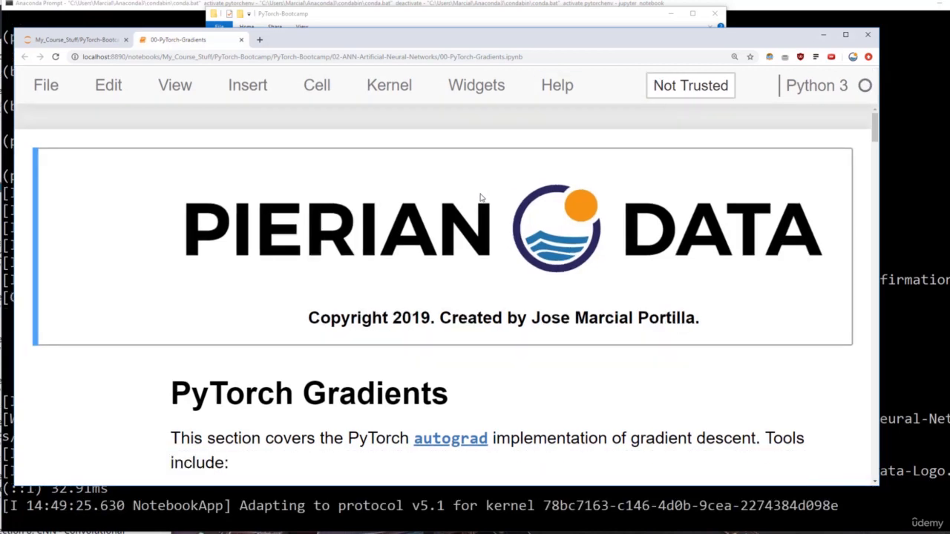
scroll(480, 197, "down", 6)
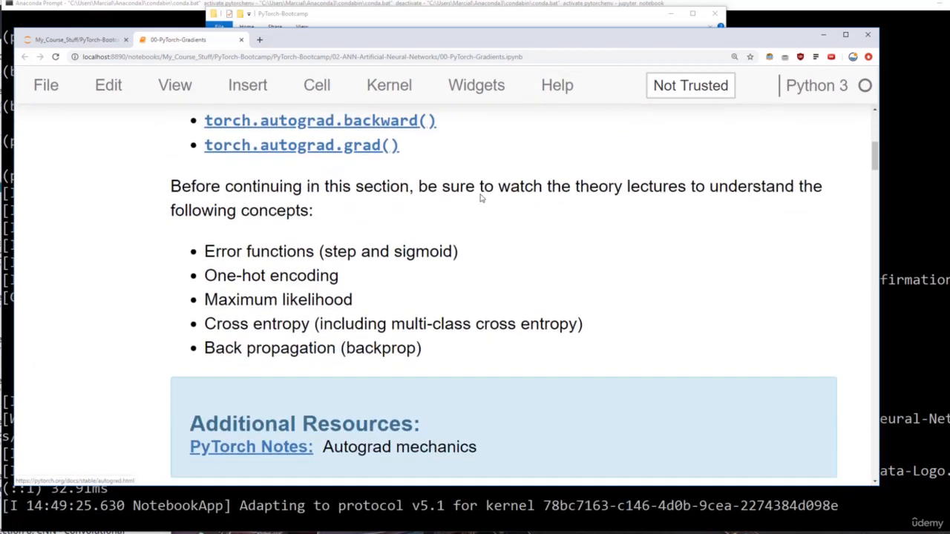
scroll(480, 198, "down", 10)
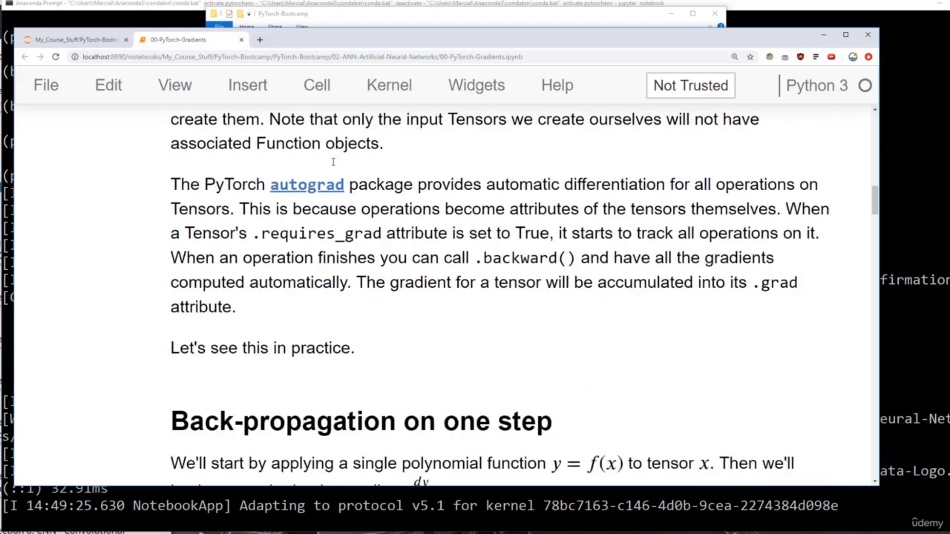
scroll(332, 162, "down", 4)
scroll(427, 235, "down", 14)
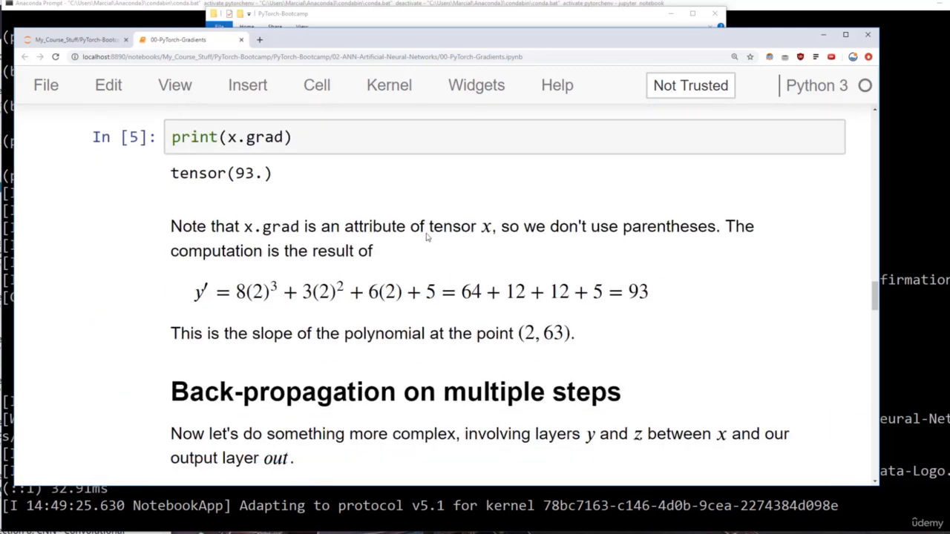
scroll(427, 236, "down", 12)
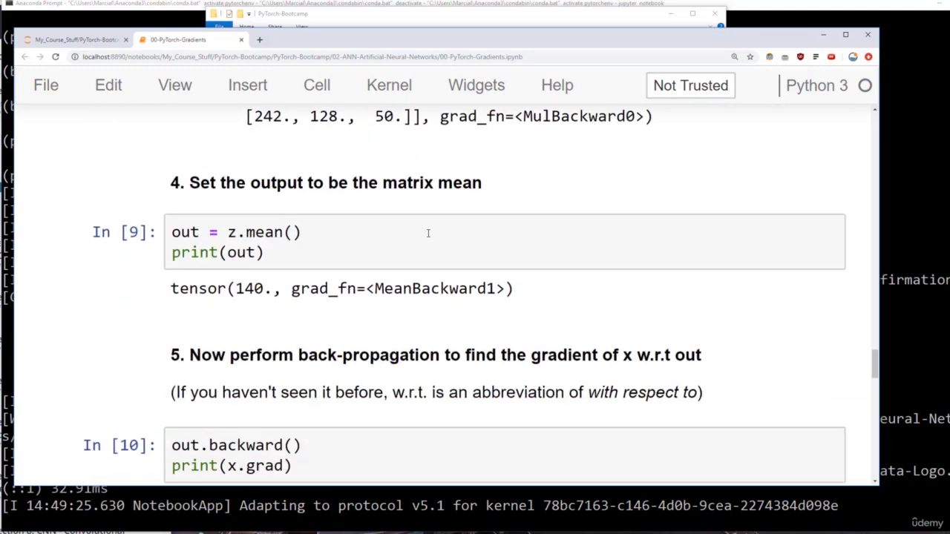
scroll(427, 233, "down", 3)
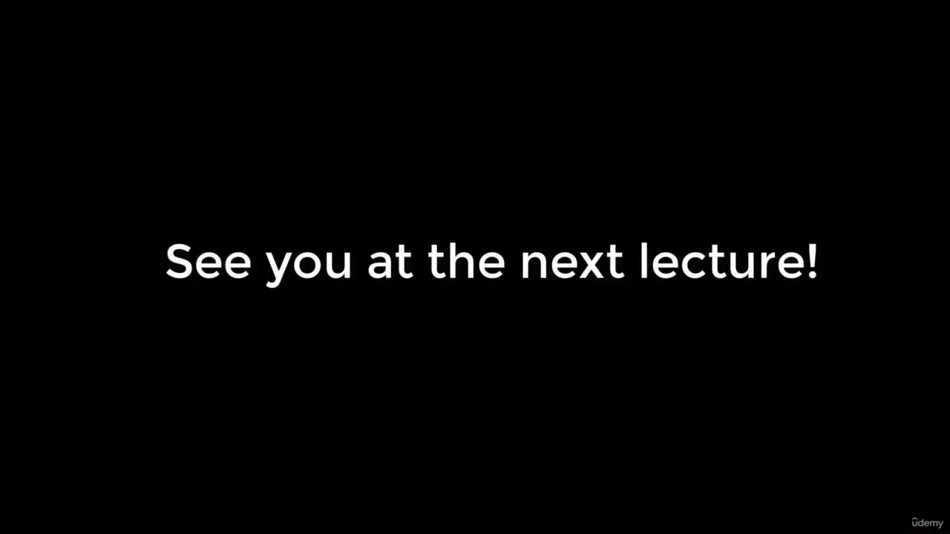